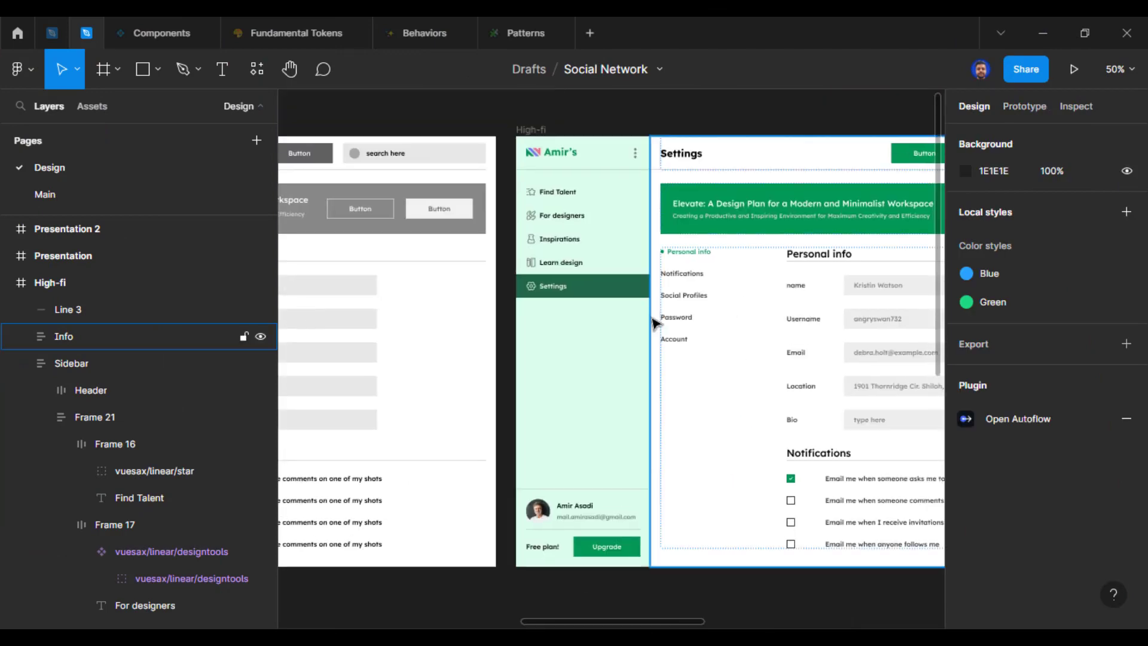
# Copy the settings, ruler and pen, glass, design tools and star icons from the High-fi sidebar onto the empty canvas below
pyautogui.keyDown('ctrl'); pyautogui.click(541, 273); pyautogui.keyUp('ctrl')
pyautogui.moveTo(543, 274); pyautogui.dragTo(388, 591)
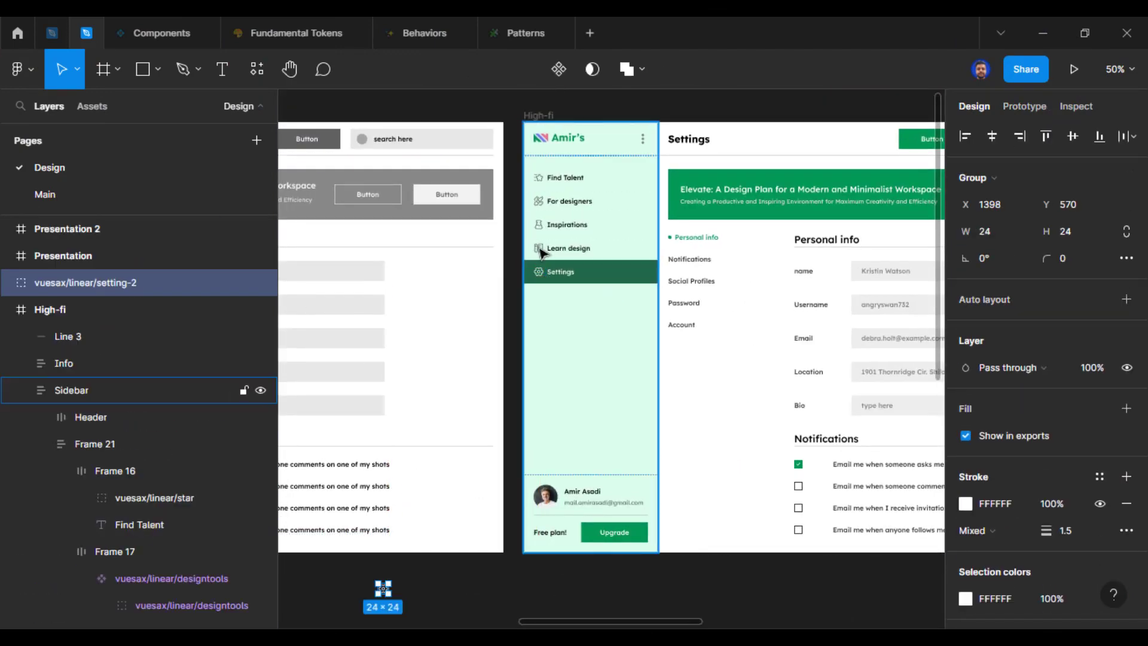
pyautogui.keyDown('ctrl'); pyautogui.click(540, 249); pyautogui.keyUp('ctrl')
pyautogui.keyDown('ctrl'); pyautogui.click(541, 249); pyautogui.keyUp('ctrl')
pyautogui.moveTo(540, 249); pyautogui.dragTo(405, 592)
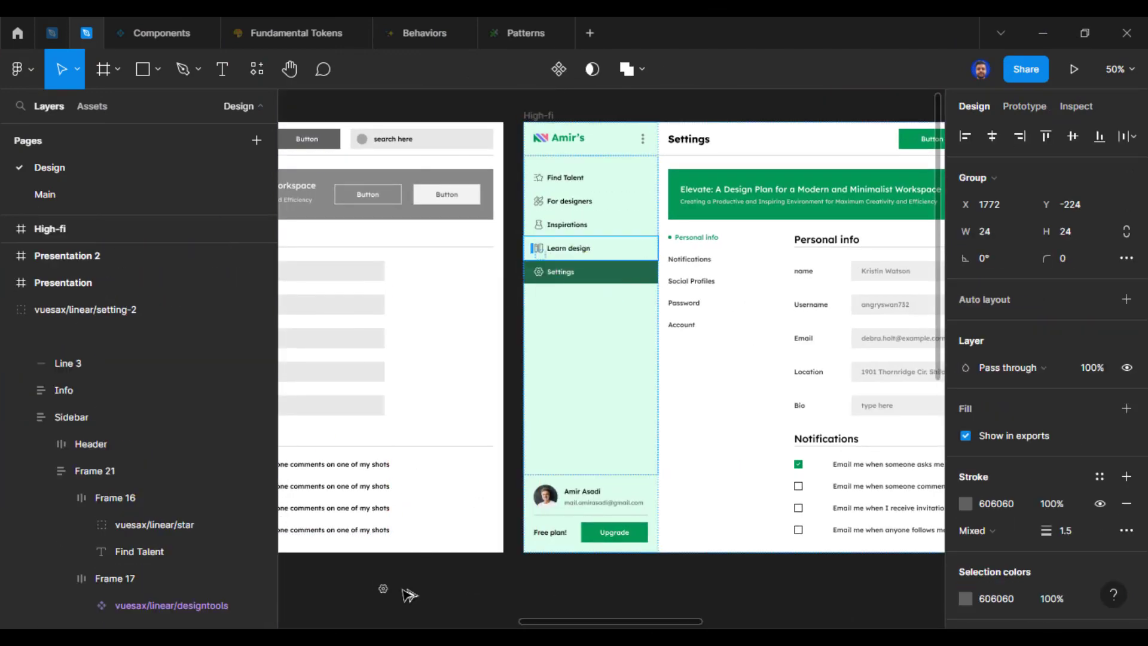
pyautogui.keyDown('ctrl'); pyautogui.click(543, 227); pyautogui.keyUp('ctrl')
pyautogui.moveTo(544, 227); pyautogui.dragTo(427, 585)
pyautogui.keyDown('ctrl'); pyautogui.click(538, 201); pyautogui.keyUp('ctrl')
pyautogui.moveTo(539, 201); pyautogui.dragTo(435, 584)
pyautogui.keyDown('ctrl'); pyautogui.click(539, 144); pyautogui.keyUp('ctrl')
pyautogui.moveTo(540, 147); pyautogui.dragTo(456, 582)
pyautogui.moveTo(496, 613); pyautogui.dragTo(598, 446)
pyautogui.click(610, 463)
pyautogui.moveTo(453, 362); pyautogui.dragTo(598, 457)
pyautogui.click(570, 69)
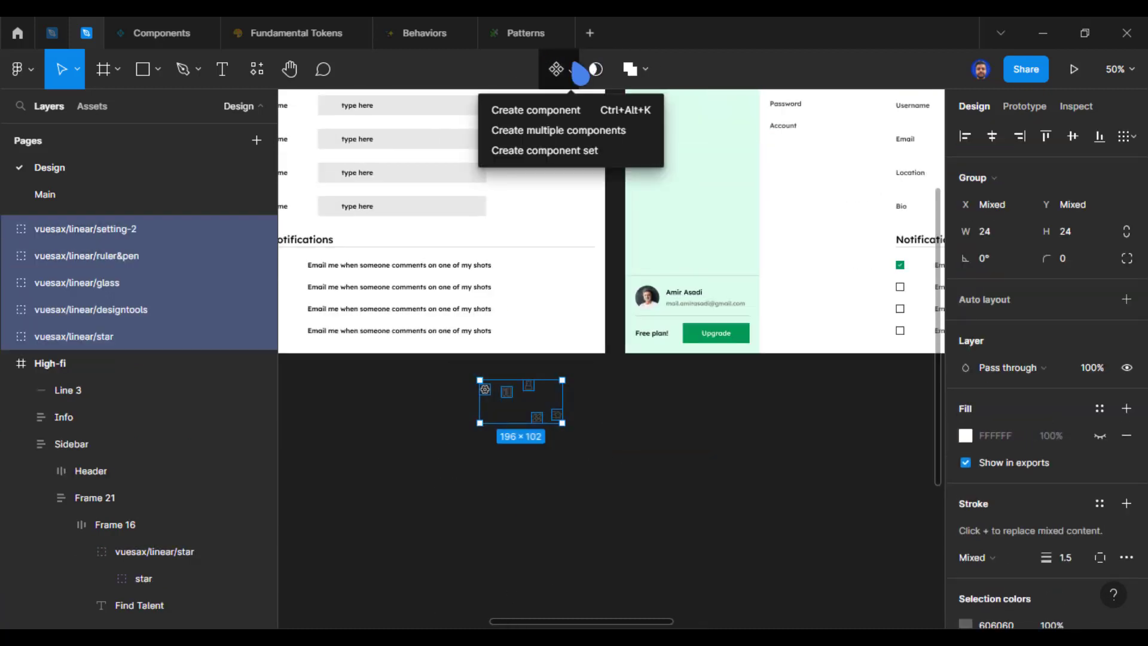
pyautogui.click(573, 76)
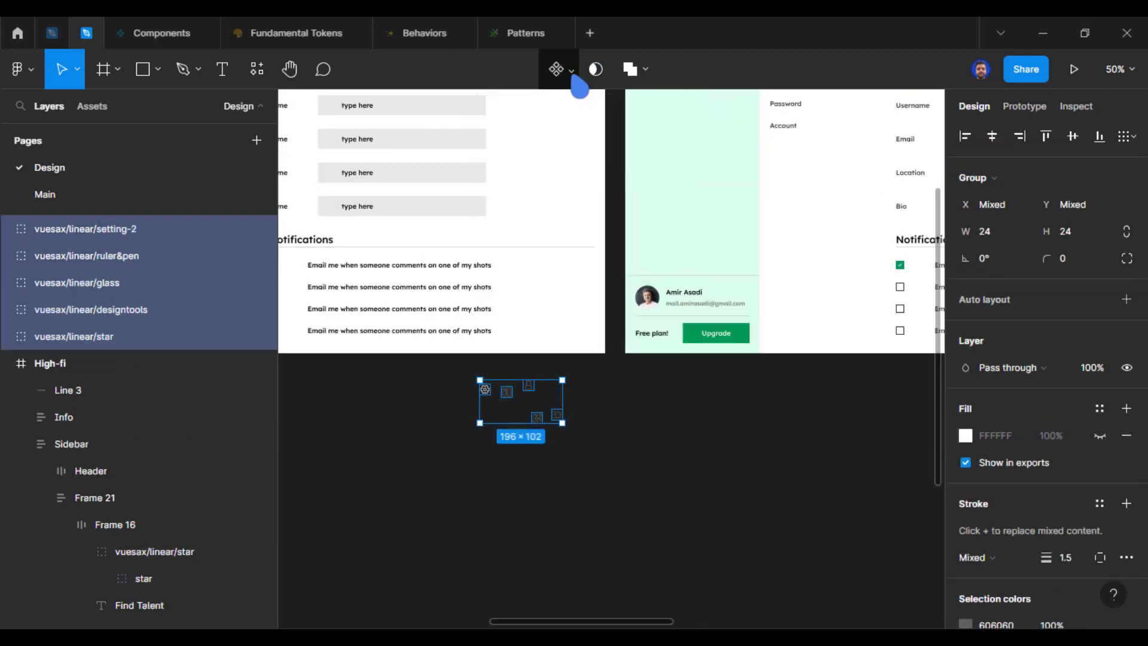
pyautogui.click(603, 385)
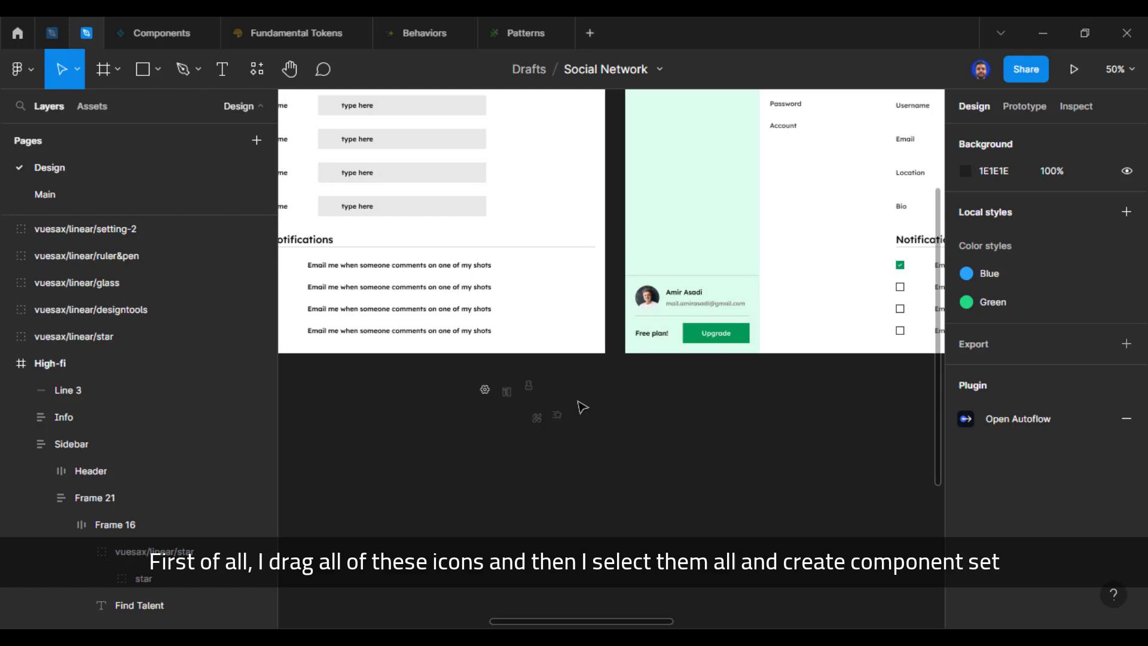
# Combine the five copied icons into one component set
pyautogui.moveTo(465, 366); pyautogui.dragTo(607, 467)
pyautogui.moveTo(297, 154); pyautogui.dragTo(802, 473)
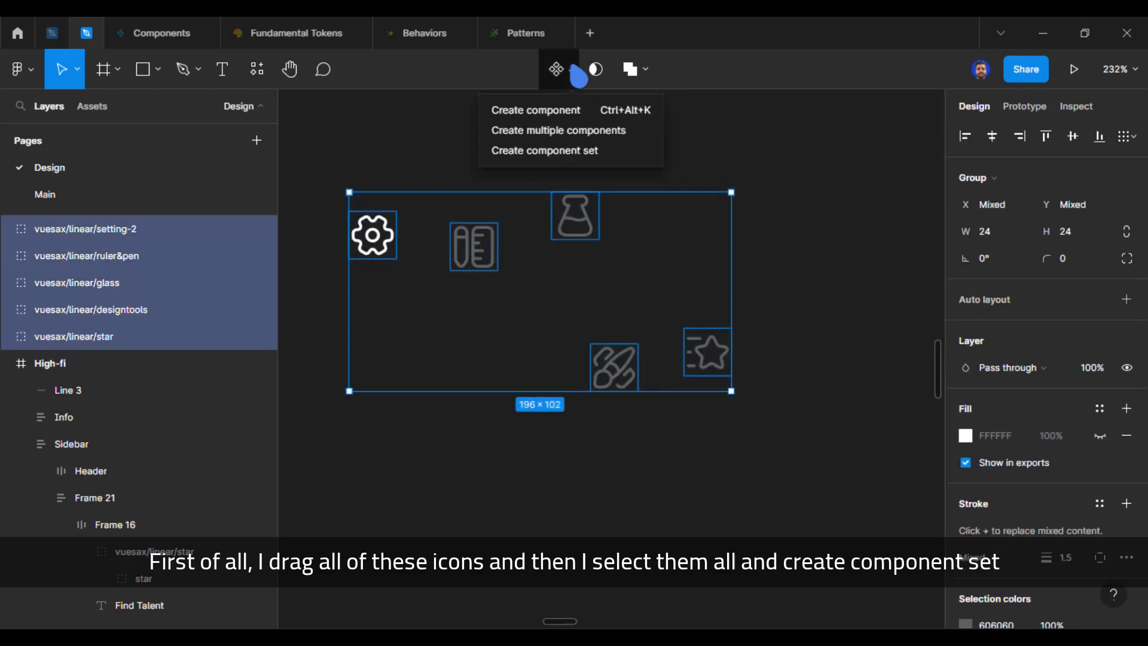
pyautogui.click(628, 154)
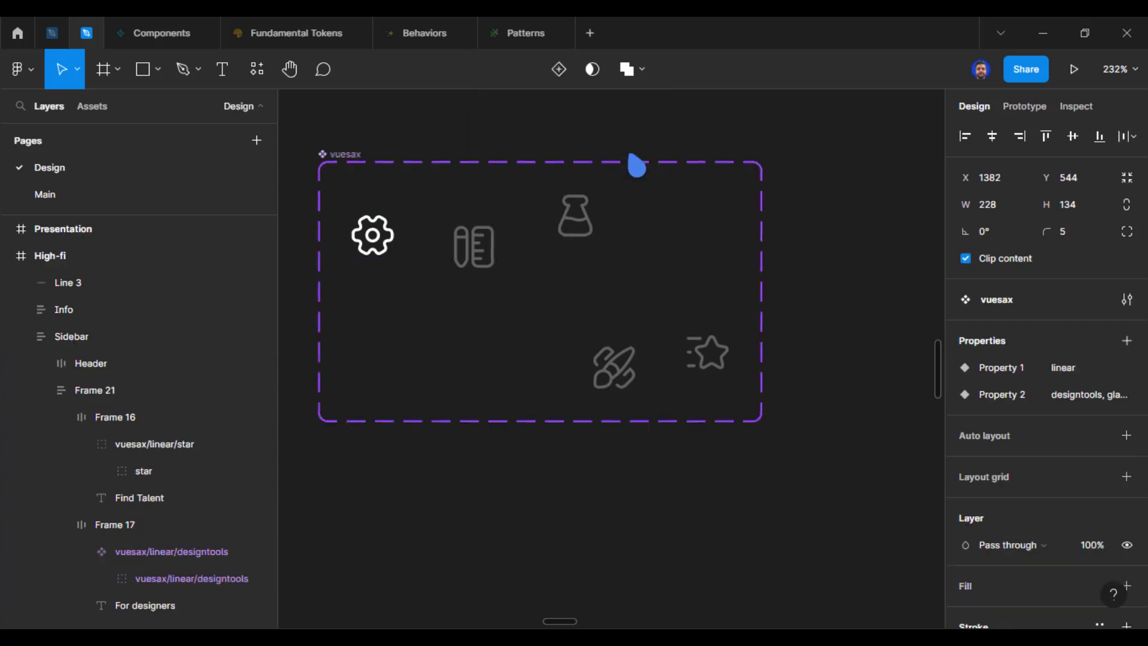
# Apply auto layout with 24 spacing to the icon component set and move it to clear canvas space
pyautogui.hotkey('shift', 'a')
pyautogui.click(1005, 519)
pyautogui.write('24')
pyautogui.press('Return')
pyautogui.click(639, 365)
pyautogui.moveTo(639, 365); pyautogui.dragTo(615, 489)
# Duplicate the Inspirations and Settings items from the High-fi sidebar onto the canvas below the frame
pyautogui.scroll(-3, 615, 489)
pyautogui.moveTo(837, 288); pyautogui.dragTo(663, 425)
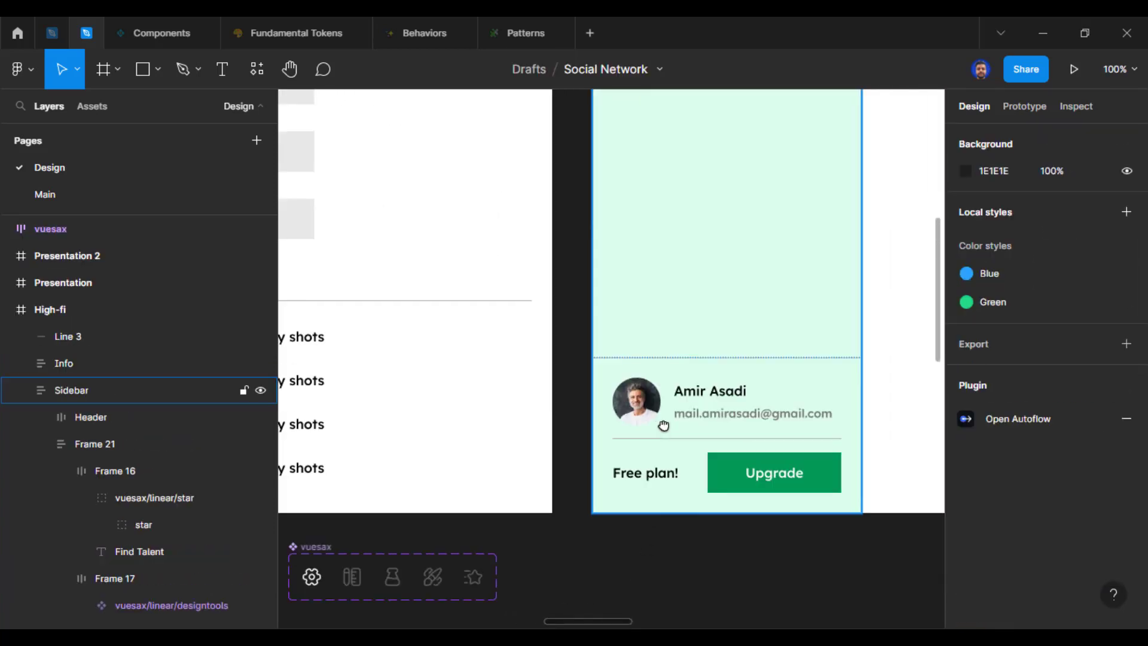
pyautogui.scroll(-2, 658, 383)
pyautogui.doubleClick(639, 139)
pyautogui.keyDown('shift'); pyautogui.click(664, 184); pyautogui.keyUp('shift')
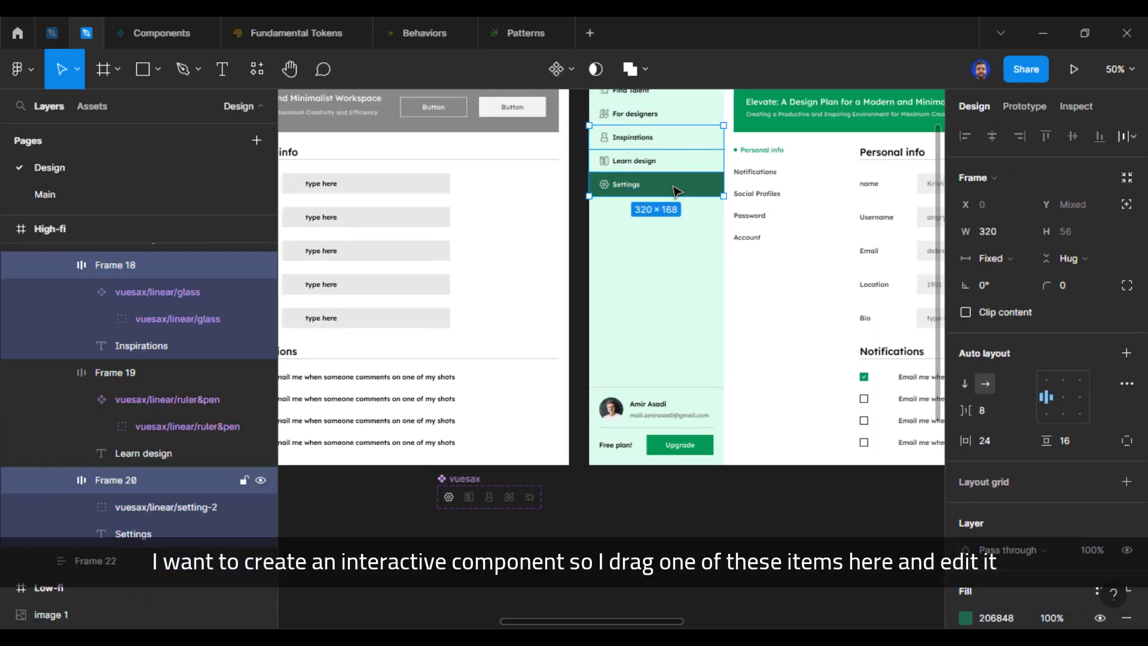
pyautogui.moveTo(673, 187); pyautogui.dragTo(678, 592)
pyautogui.click(814, 554)
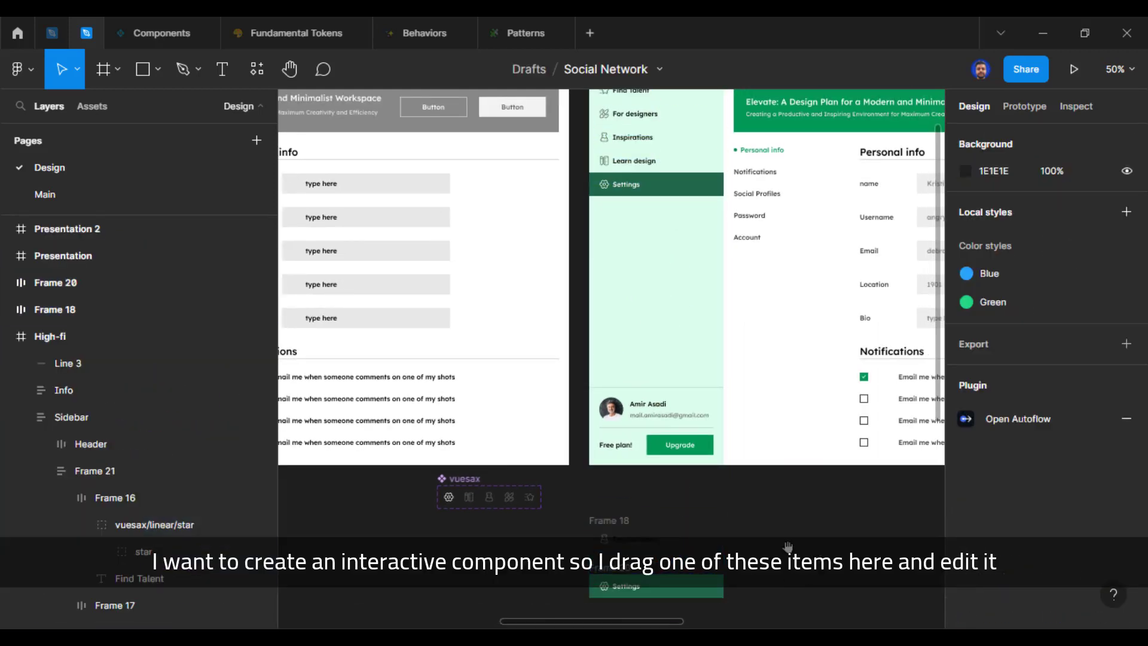
# Move the copied Inspirations item up beside the icon component set
pyautogui.moveTo(792, 582); pyautogui.dragTo(797, 413)
pyautogui.hotkey('shift', '0')
pyautogui.moveTo(552, 333); pyautogui.dragTo(811, 543)
pyautogui.moveTo(877, 560); pyautogui.dragTo(549, 258)
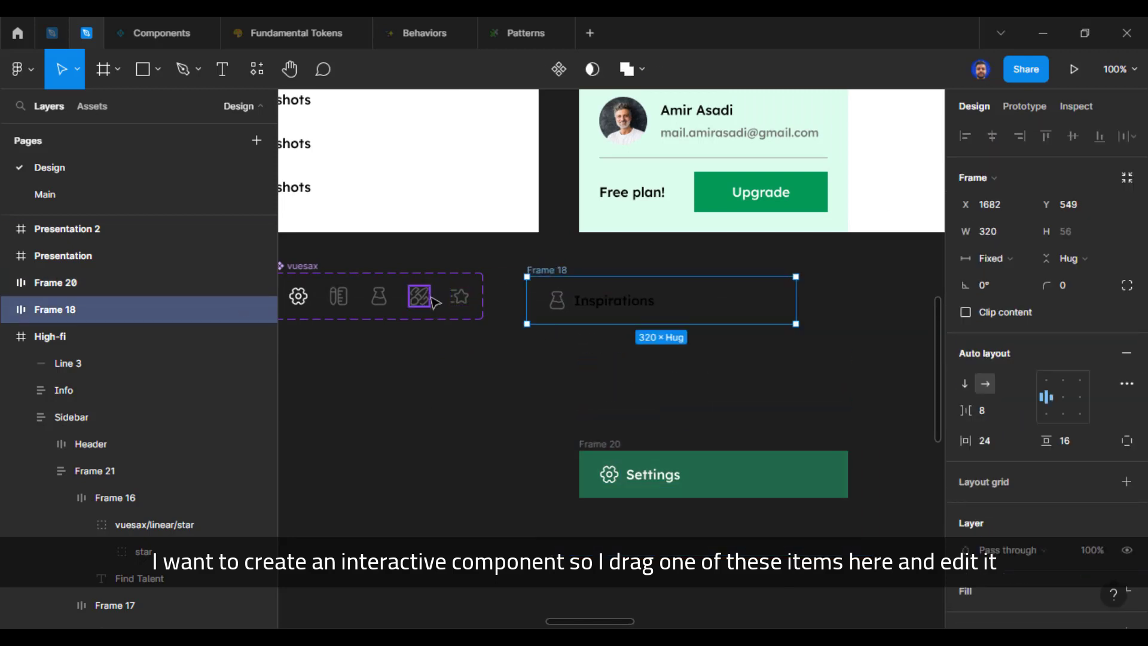
# Replace the icon in the copied Inspirations item with an instance of the glass variant from the icon component set
pyautogui.moveTo(439, 410); pyautogui.dragTo(493, 432)
pyautogui.click(515, 326)
pyautogui.click(443, 320)
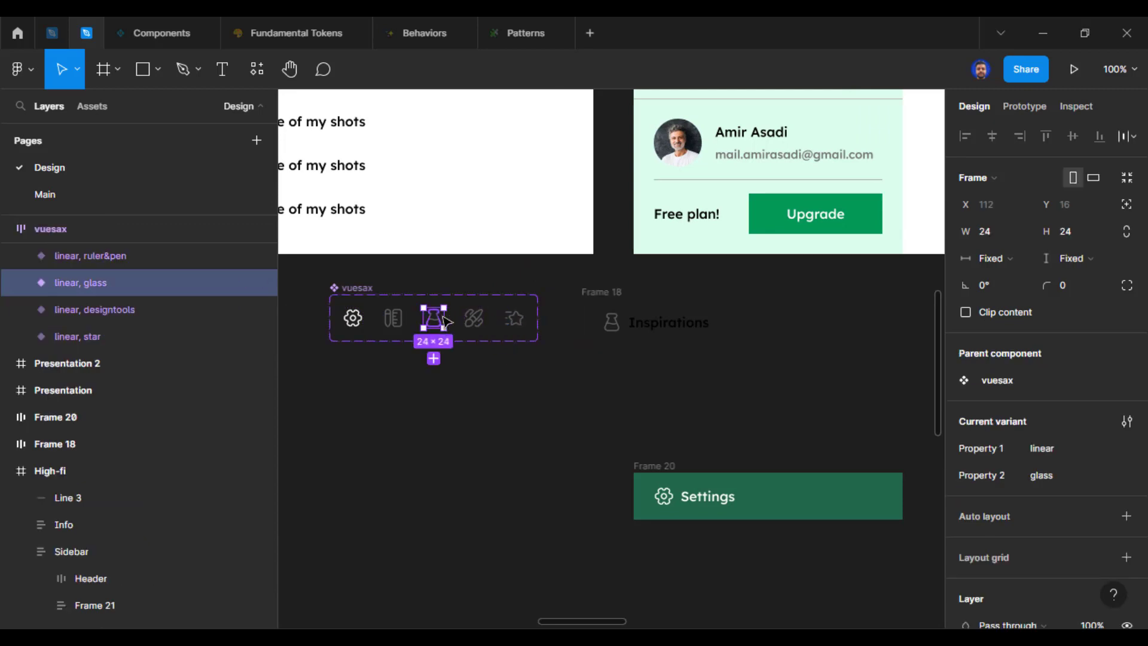
pyautogui.click(609, 330)
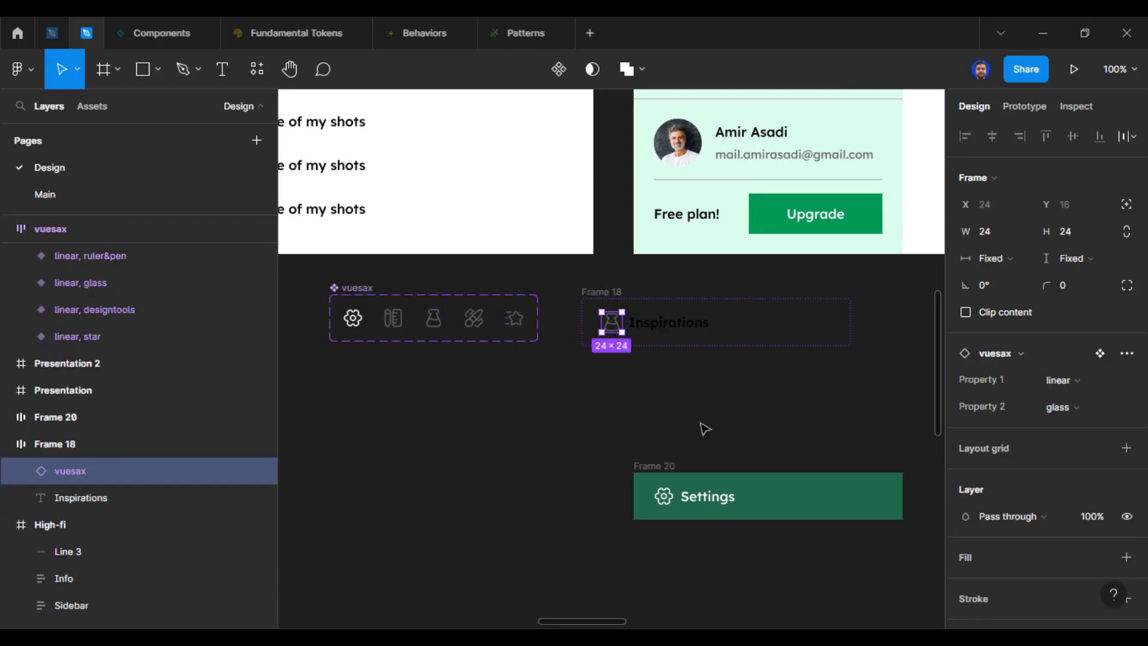
# Turn the copied Inspirations item into a component named "Sidebar item"
pyautogui.press('Escape')
pyautogui.hotkey('ctrl', 'alt', 'k')
pyautogui.hotkey('ctrl', 'r')
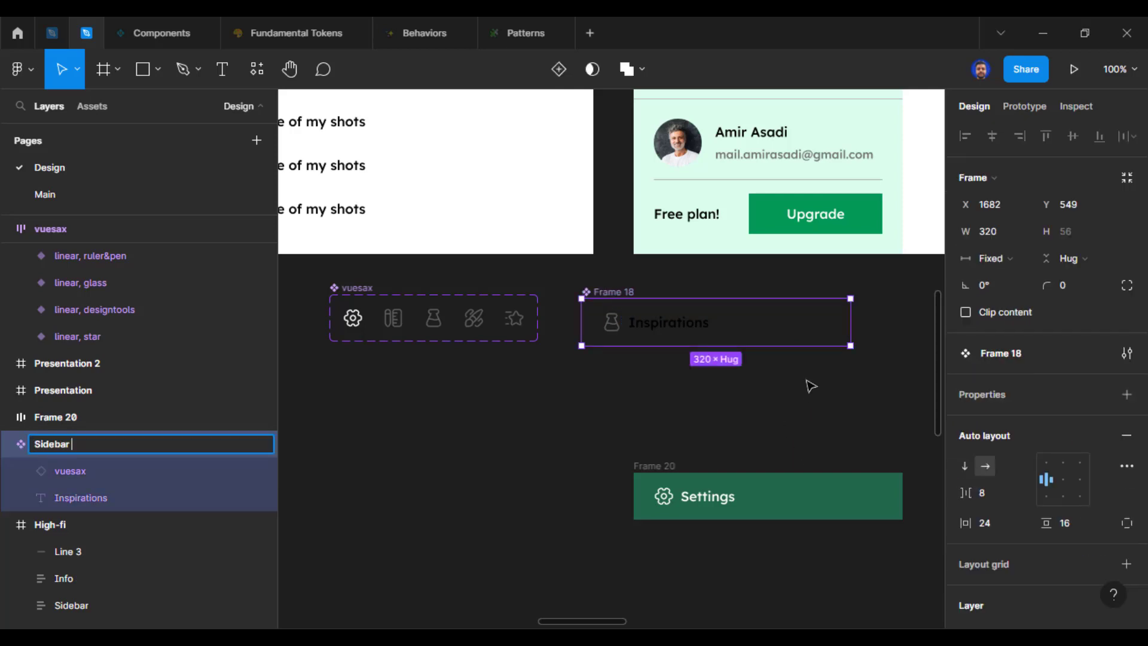
pyautogui.write('Sidebar item')
pyautogui.press('Return')
# Add Hover and Selected variants below Default in the Sidebar item component and name the variant property State
pyautogui.hscroll(1, 810, 386)
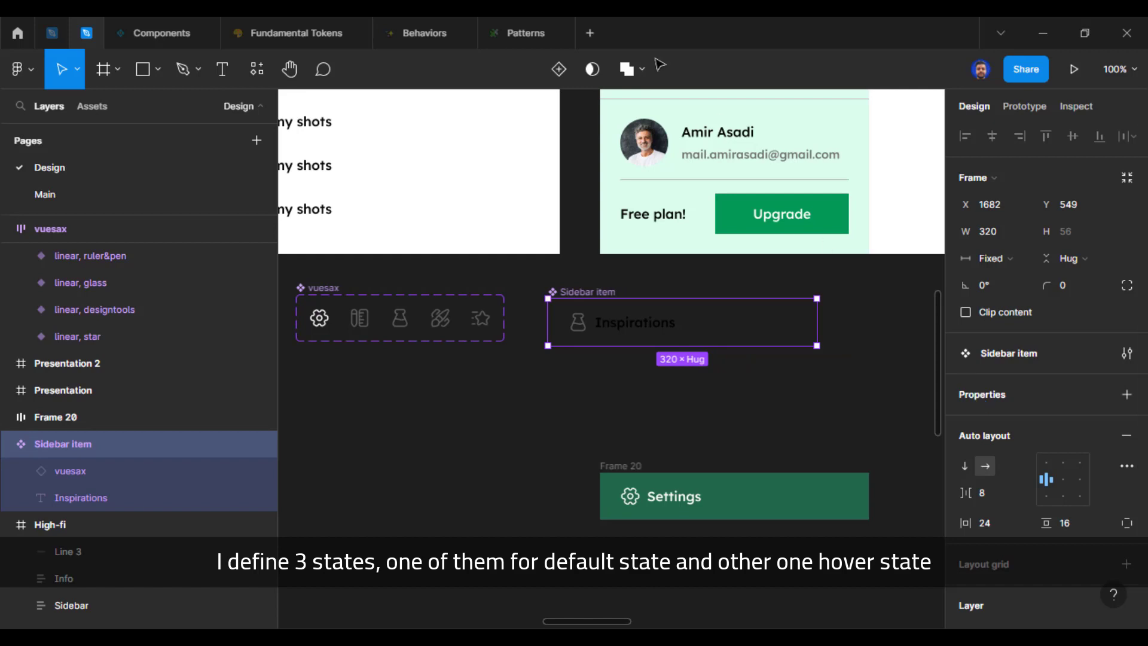
pyautogui.click(558, 69)
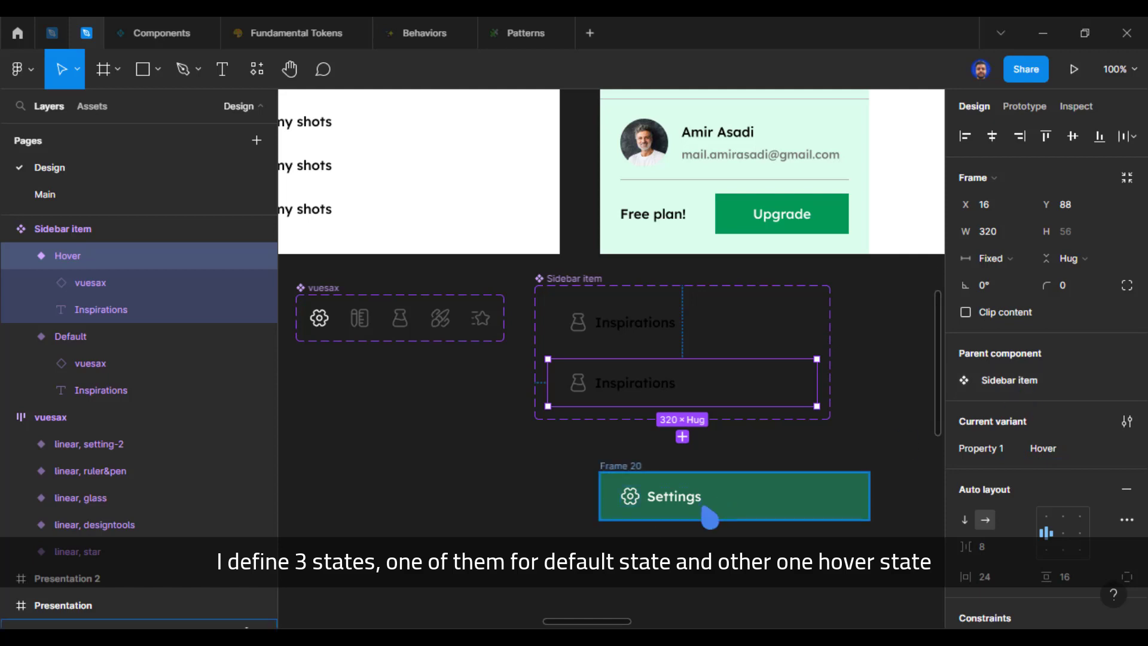
pyautogui.moveTo(703, 508); pyautogui.dragTo(638, 593)
pyautogui.click(660, 392)
pyautogui.click(681, 437)
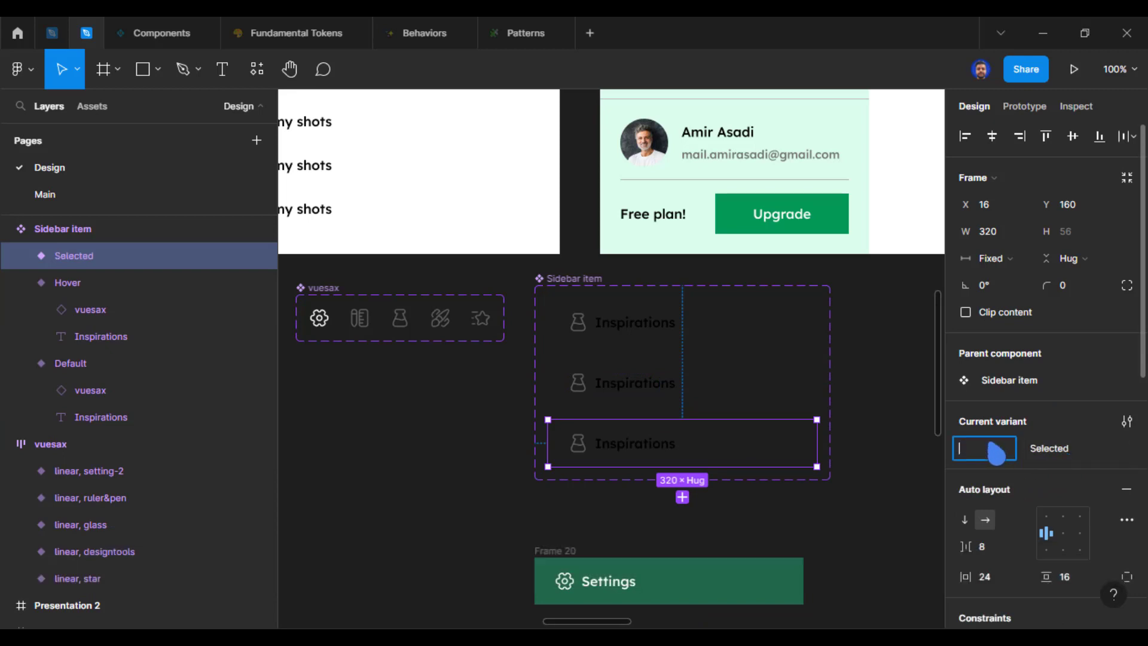
# Give the Hover variant the Settings item's green fill, 206848, at 20% opacity
pyautogui.click(730, 379)
pyautogui.scroll(-5, 1047, 359)
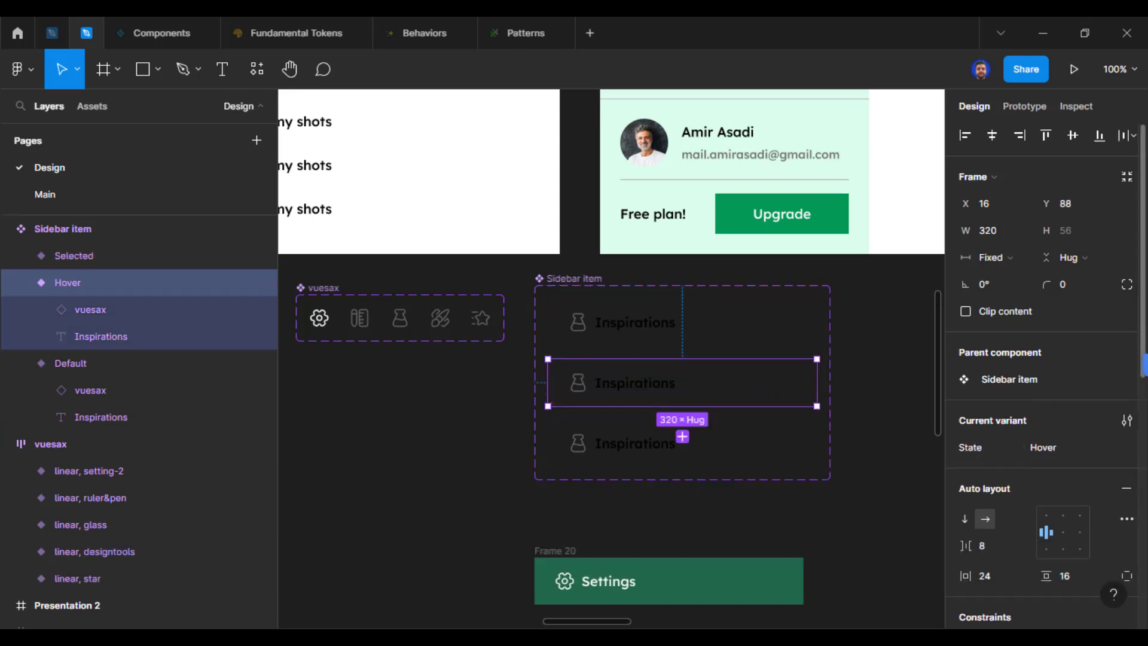
pyautogui.scroll(-2, 1047, 359)
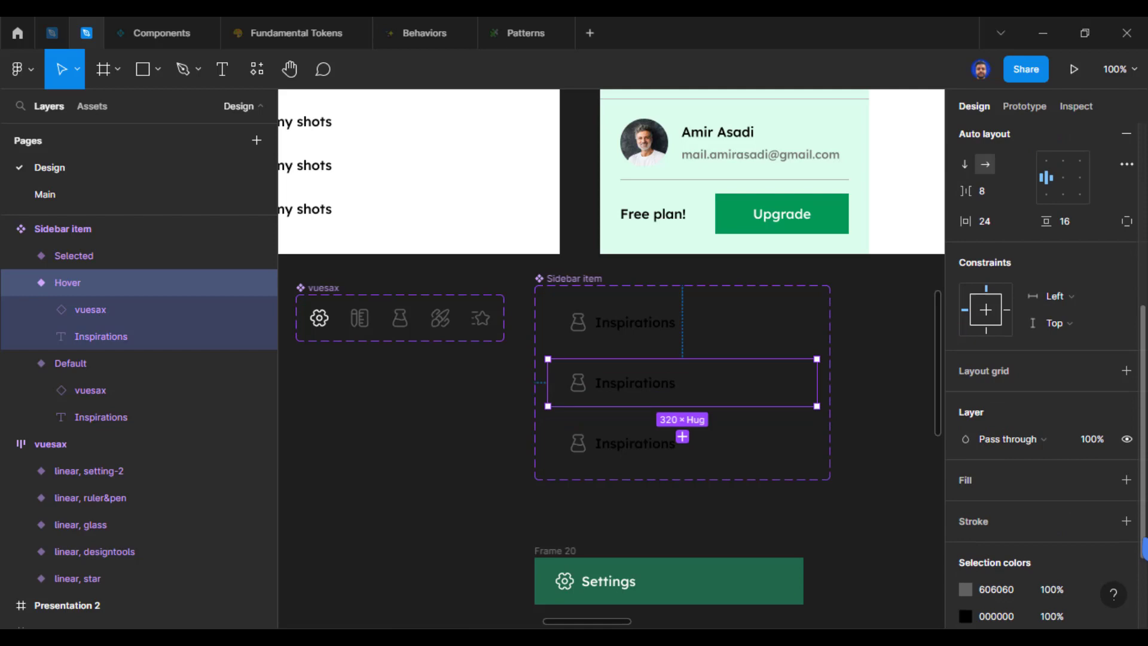
pyautogui.click(1126, 481)
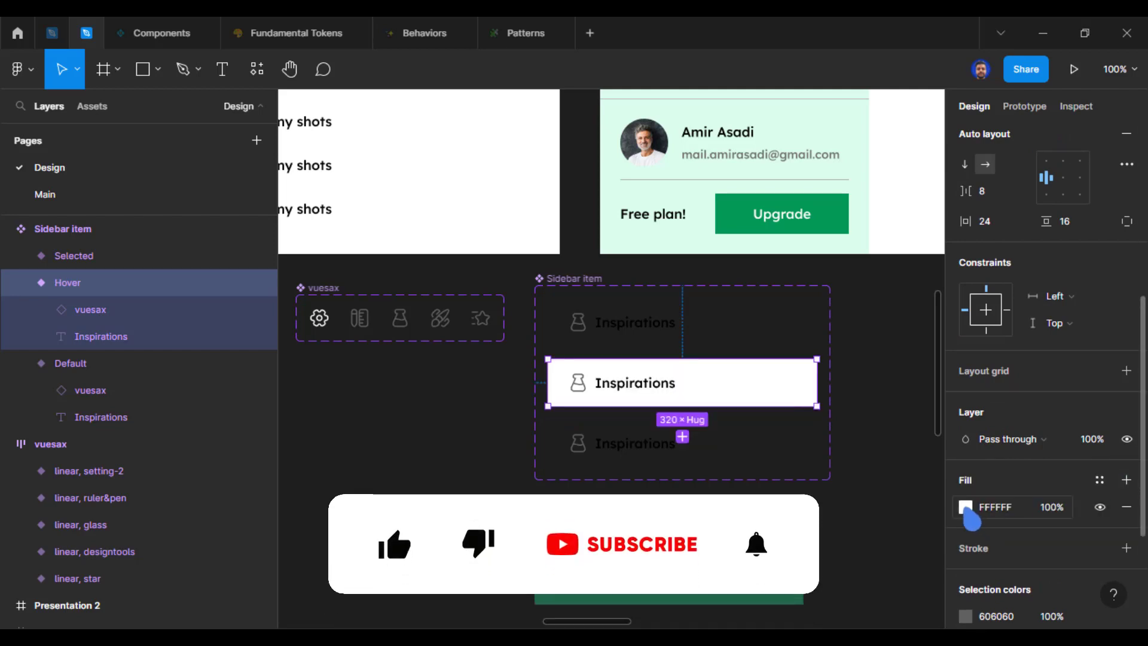
pyautogui.press('i')
pyautogui.click(713, 598)
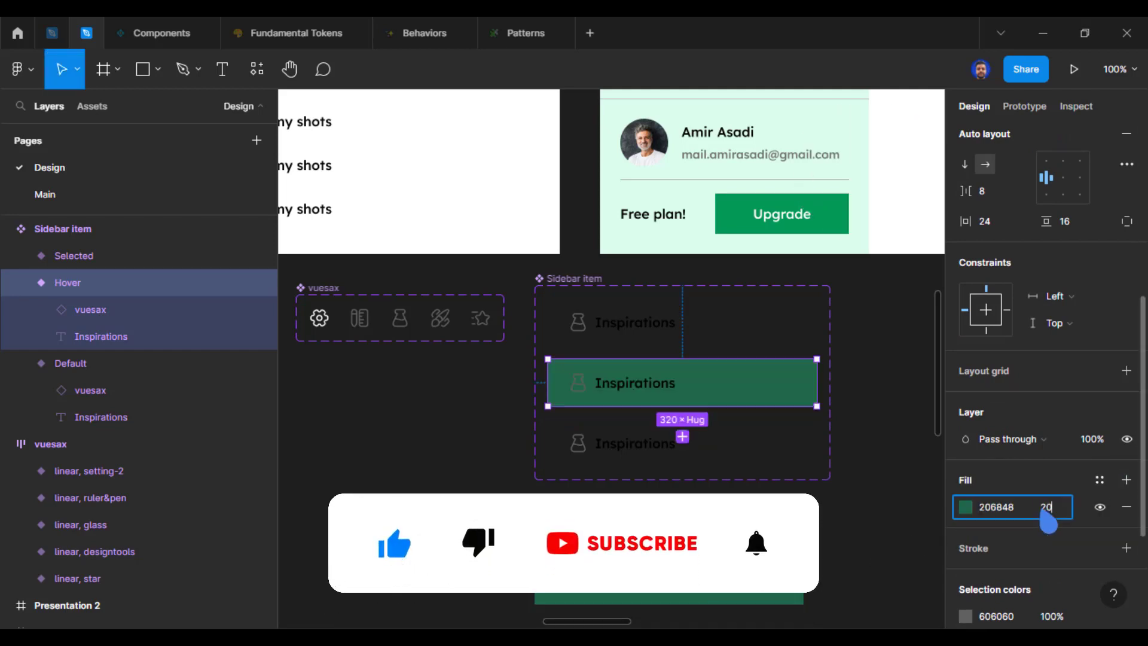
pyautogui.press('Return')
pyautogui.press('Escape')
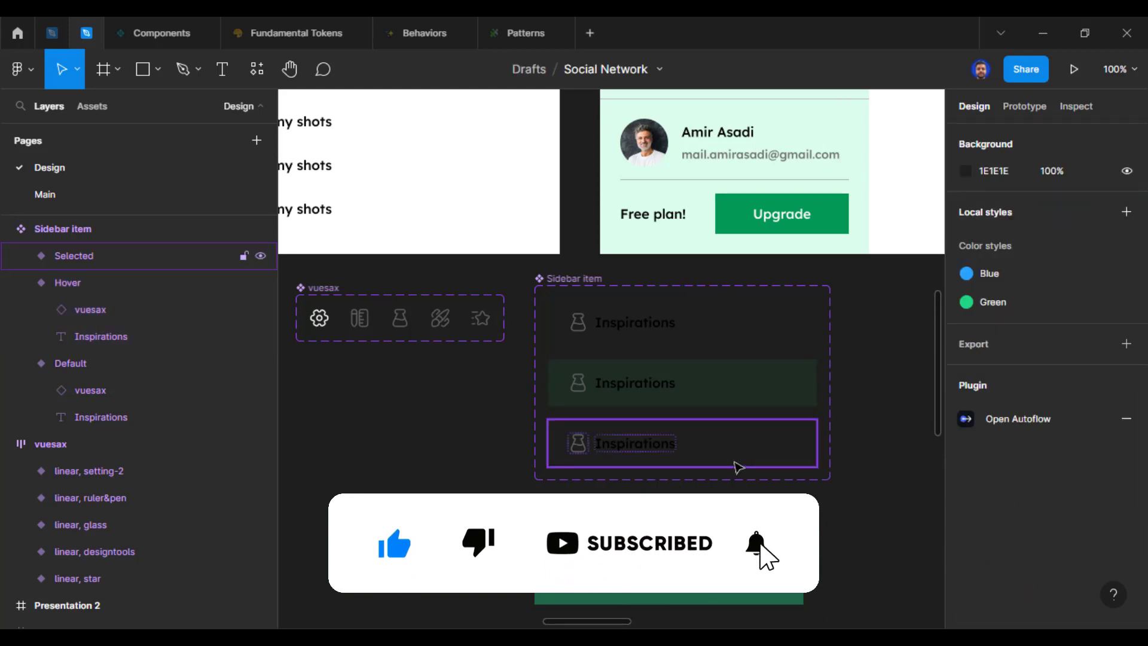
# Fill the Selected variant with the green sampled from the copied Settings item
pyautogui.click(735, 463)
pyautogui.press('i')
pyautogui.click(722, 597)
# Recolor the glass icon and the Inspirations label in the Selected variant to white
pyautogui.doubleClick(581, 450)
pyautogui.scroll(-4, 991, 490)
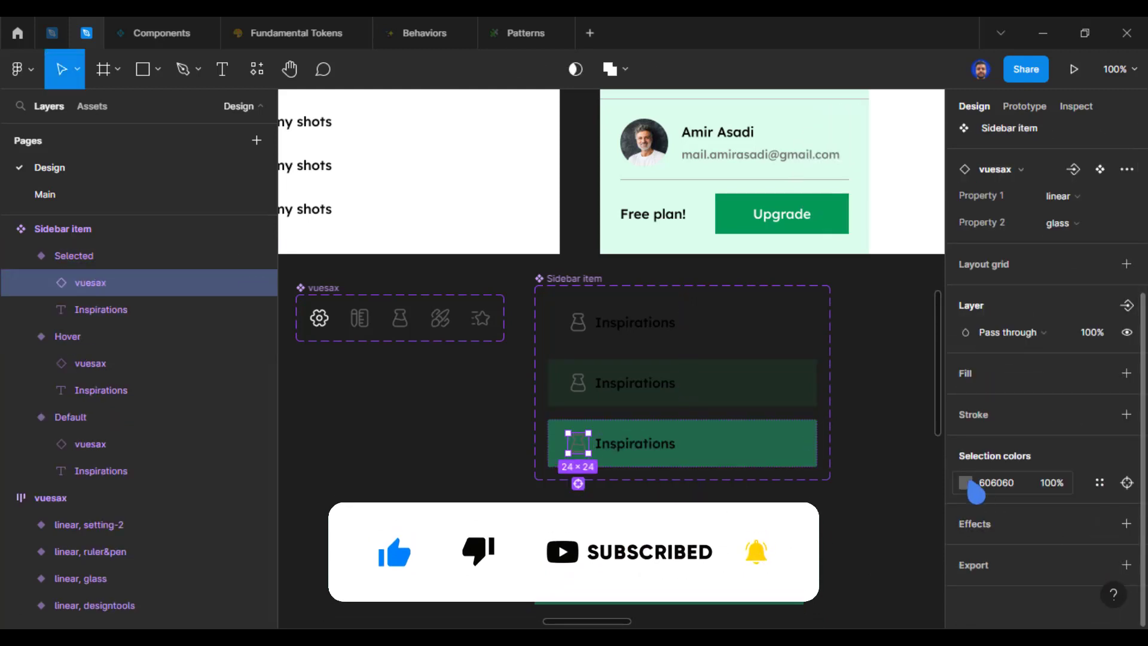
pyautogui.click(967, 481)
pyautogui.moveTo(810, 256); pyautogui.dragTo(735, 190)
pyautogui.click(929, 191)
pyautogui.click(635, 444)
pyautogui.click(966, 520)
pyautogui.click(928, 193)
pyautogui.press('Escape')
# Nudge the Sidebar item component set down level with the icon set and delete the copied Settings item below it
pyautogui.moveTo(551, 278)
pyautogui.mouseDown()
pyautogui.moveTo(563, 288)
pyautogui.moveTo(553, 288)
pyautogui.mouseUp()
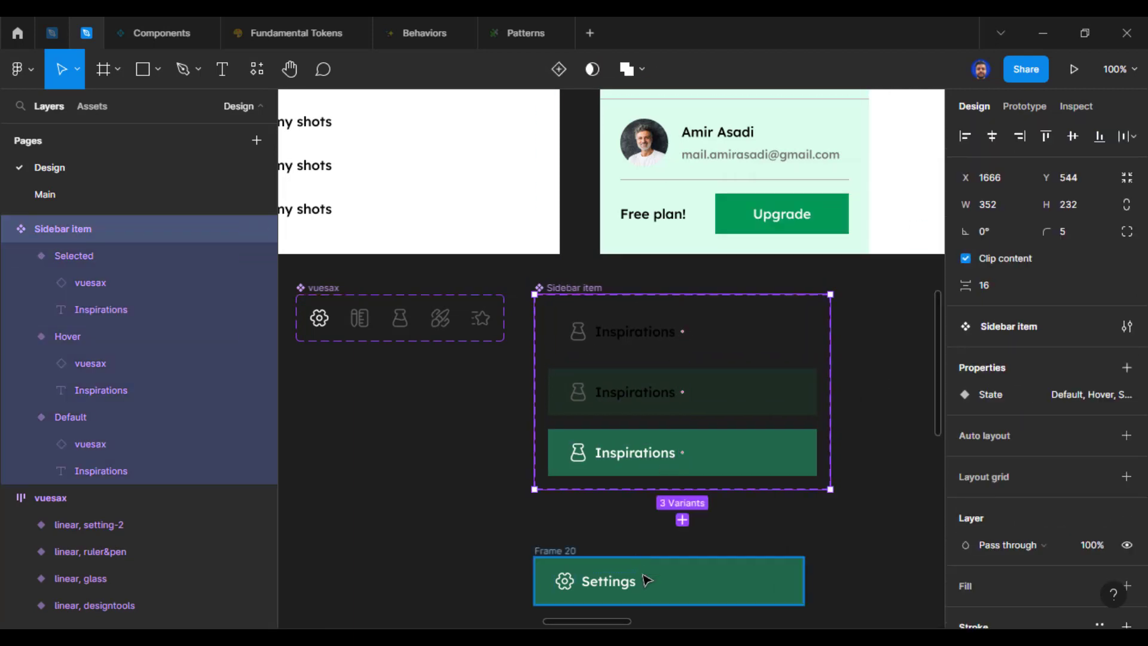
pyautogui.click(644, 576)
pyautogui.press('Delete')
# Add a prototype interaction that changes the Default variant to Hover while hovering
pyautogui.hotkey('ctrl', '=')
pyautogui.moveTo(705, 556); pyautogui.dragTo(559, 527)
pyautogui.click(866, 264)
pyautogui.click(1026, 104)
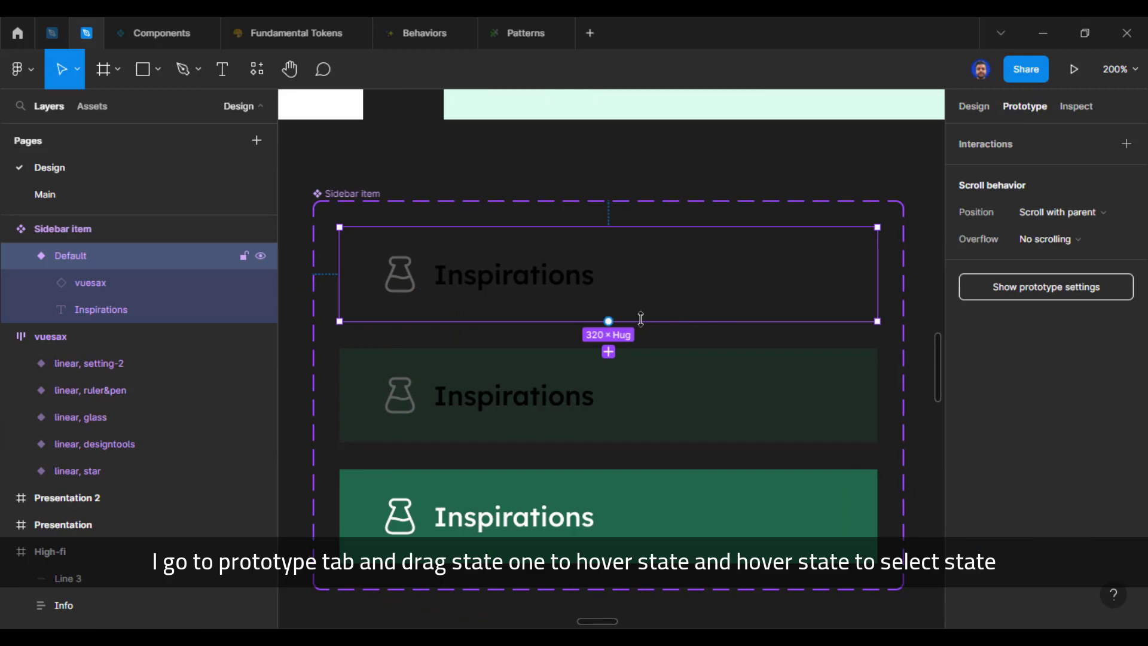
pyautogui.moveTo(658, 348); pyautogui.dragTo(676, 375)
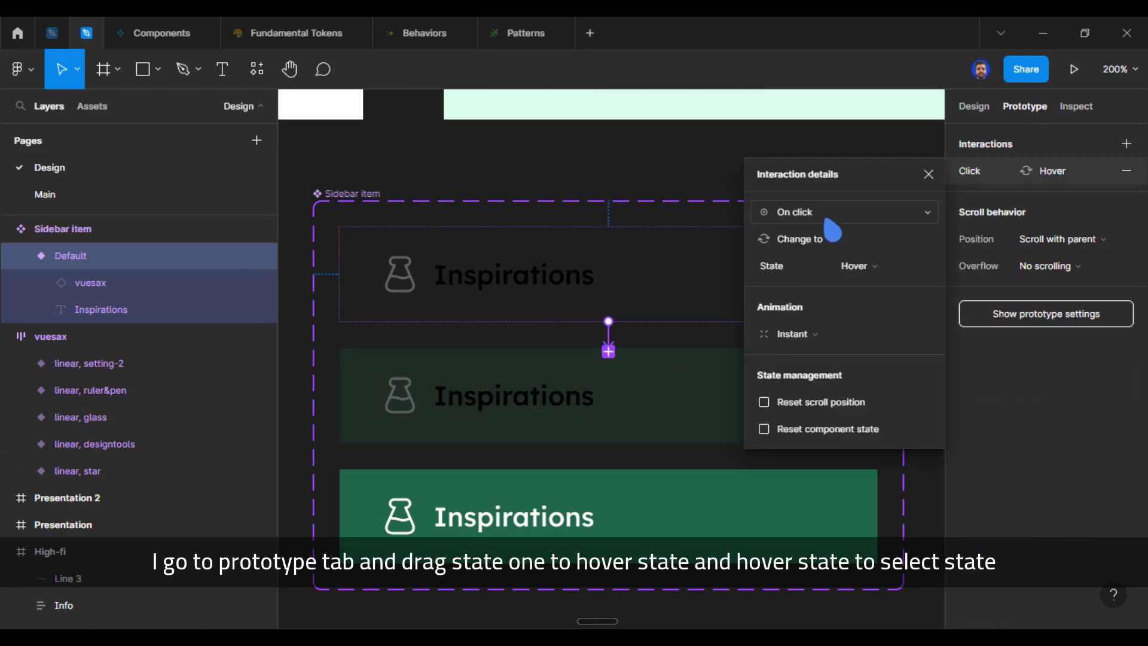
pyautogui.click(802, 212)
pyautogui.click(835, 253)
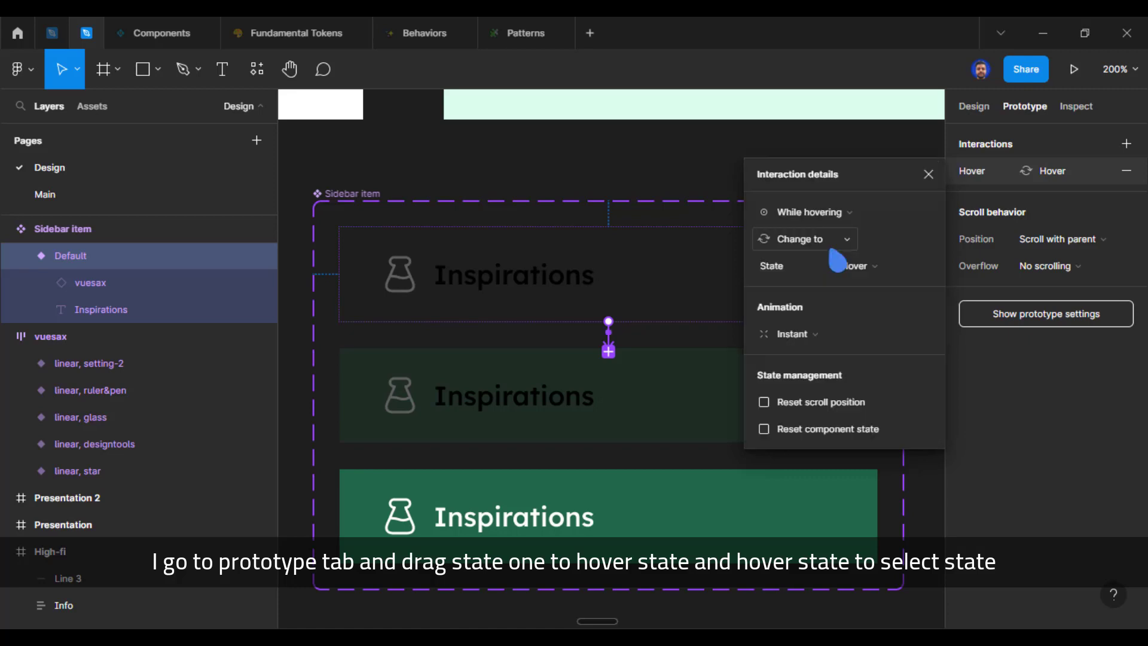
# Set the hover interaction's animation to Smart animate with ease-in-and-out easing
pyautogui.click(812, 334)
pyautogui.click(829, 374)
pyautogui.click(823, 471)
pyautogui.click(857, 493)
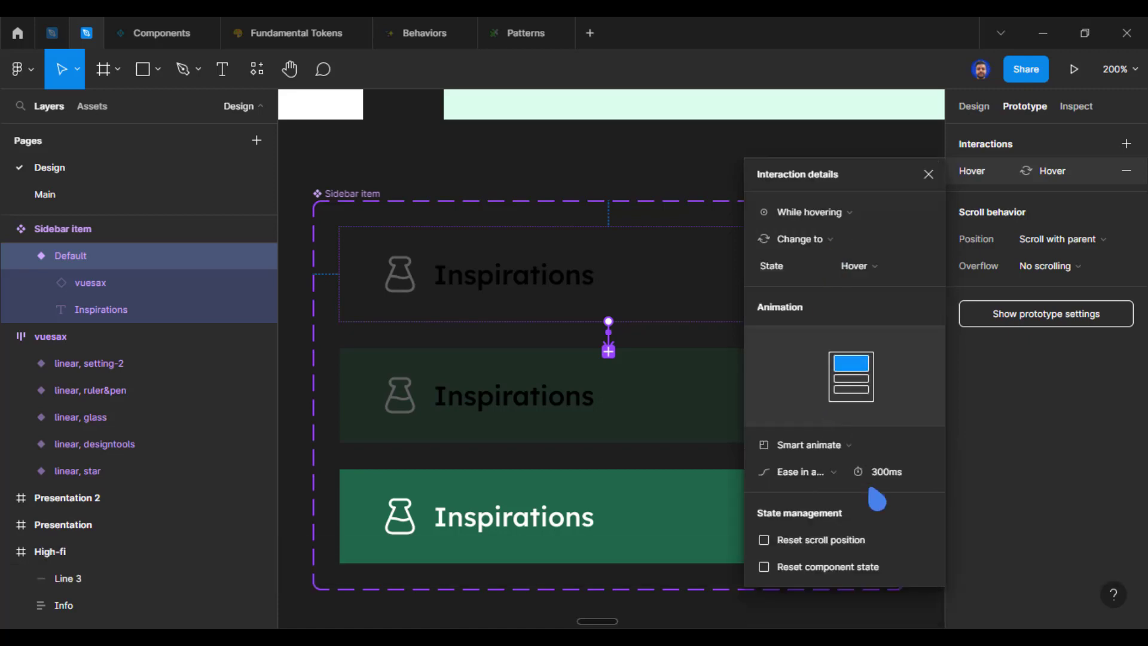
# Add On click interactions that change the Hover variant to Selected and the Selected variant back to Hover
pyautogui.click(670, 397)
pyautogui.moveTo(608, 443); pyautogui.dragTo(687, 500)
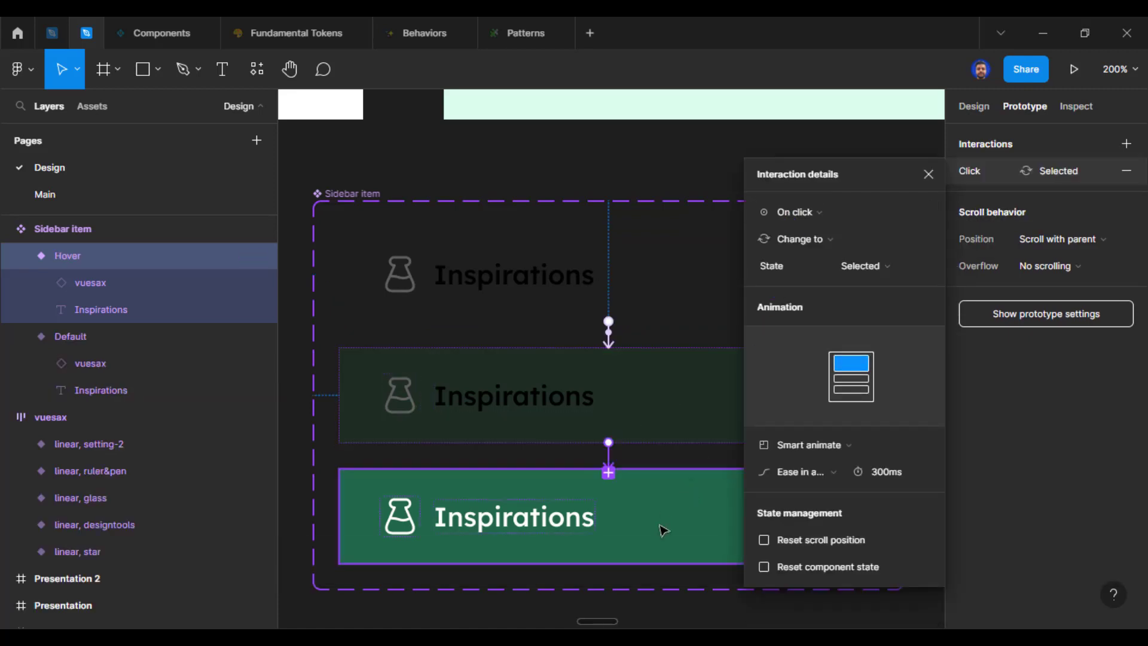
pyautogui.click(805, 523)
pyautogui.moveTo(621, 469); pyautogui.dragTo(692, 407)
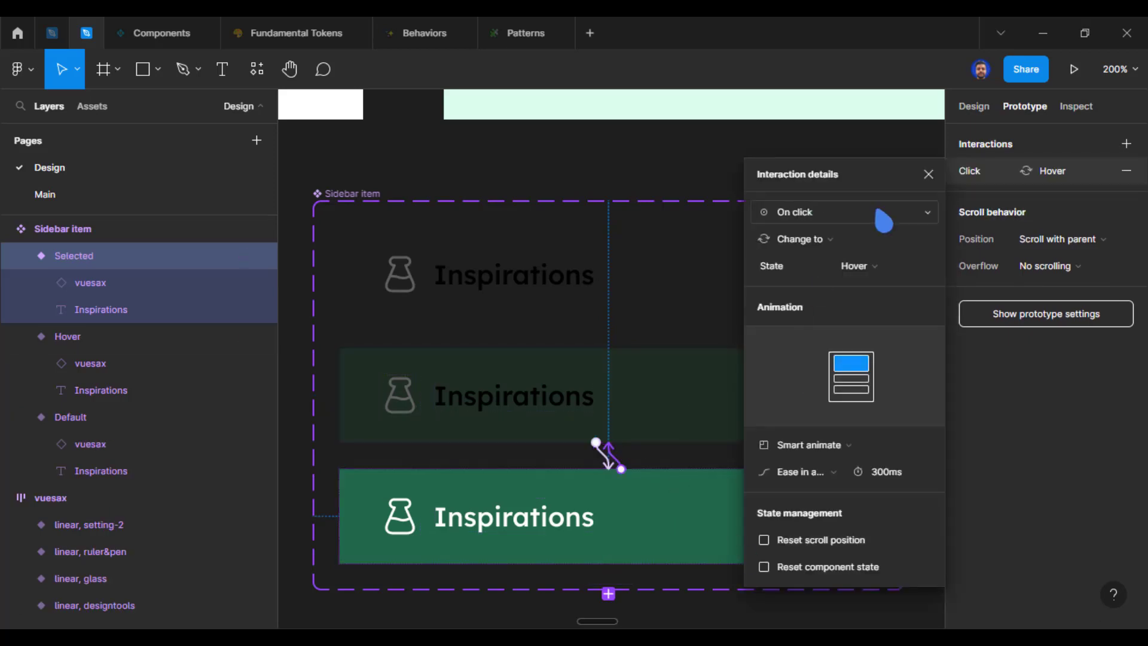
pyautogui.click(759, 169)
# Place an instance of the Default Sidebar item variant on the canvas below its component set
pyautogui.hotkey('shift', '0')
pyautogui.click(981, 110)
pyautogui.moveTo(518, 263); pyautogui.dragTo(625, 231)
pyautogui.moveTo(649, 284); pyautogui.dragTo(744, 589)
# Duplicate the High-fi sidebar's whole menu list, Frame 21, onto the canvas below the icon component set
pyautogui.moveTo(825, 454); pyautogui.dragTo(683, 413)
pyautogui.scroll(10, 638, 361)
pyautogui.doubleClick(595, 243)
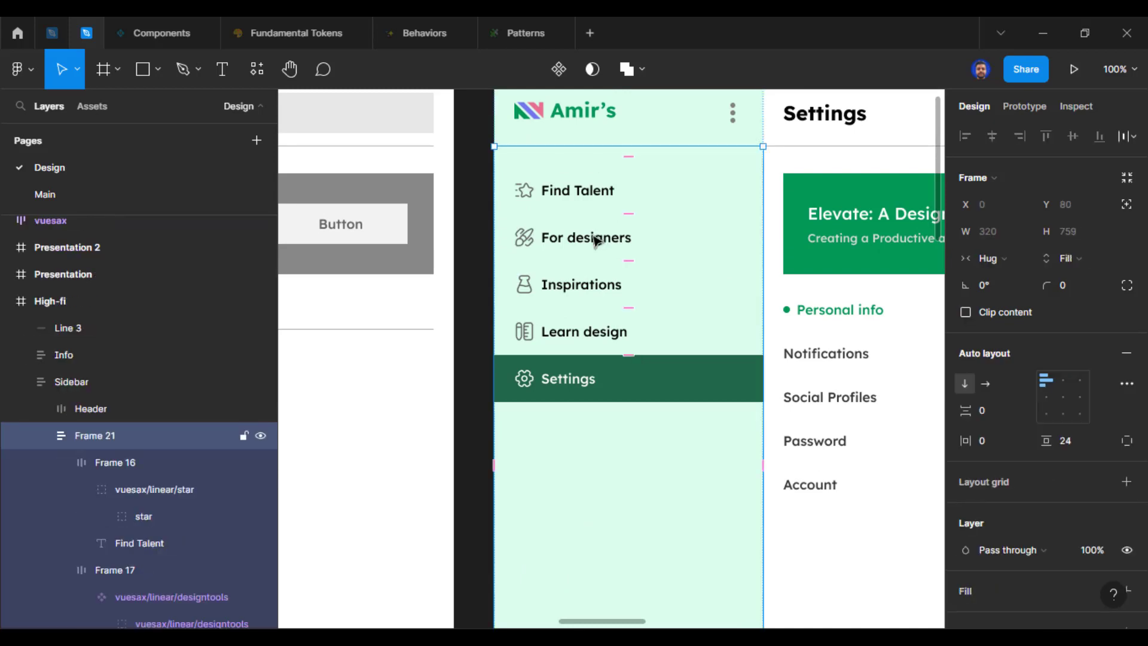
pyautogui.doubleClick(595, 240)
pyautogui.hotkey('ctrl', 'a')
pyautogui.click(100, 437)
pyautogui.moveTo(585, 254); pyautogui.dragTo(407, 463)
pyautogui.scroll(-4, 678, 501)
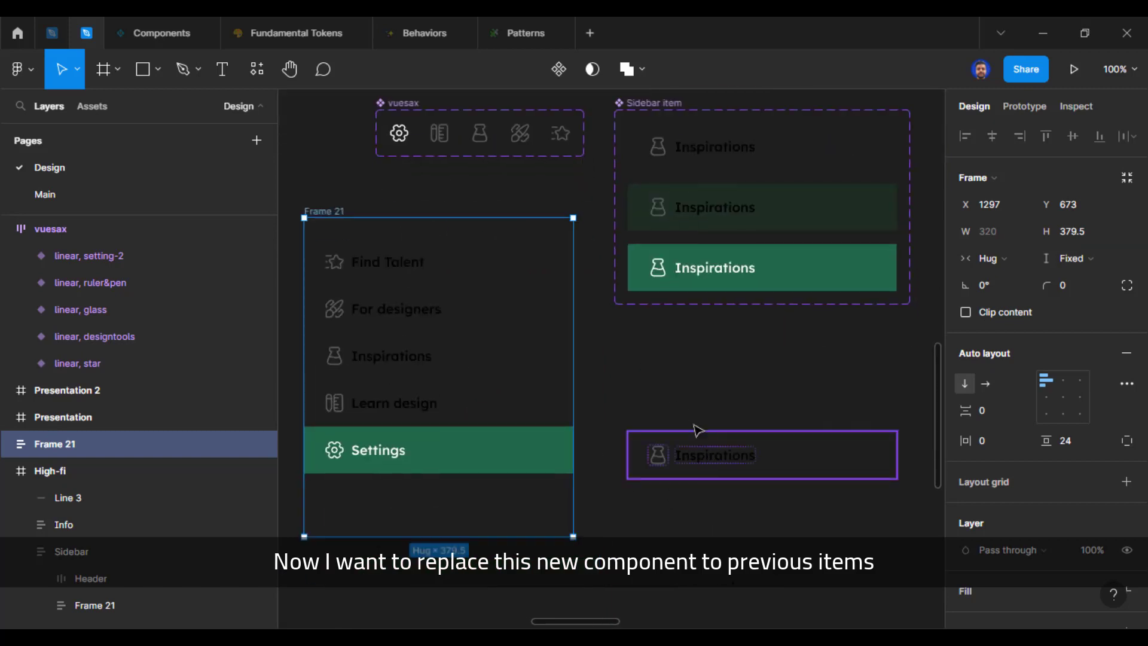
# Duplicate the Sidebar item instance until five copies are stacked vertically below the component set
pyautogui.moveTo(698, 429); pyautogui.dragTo(698, 411)
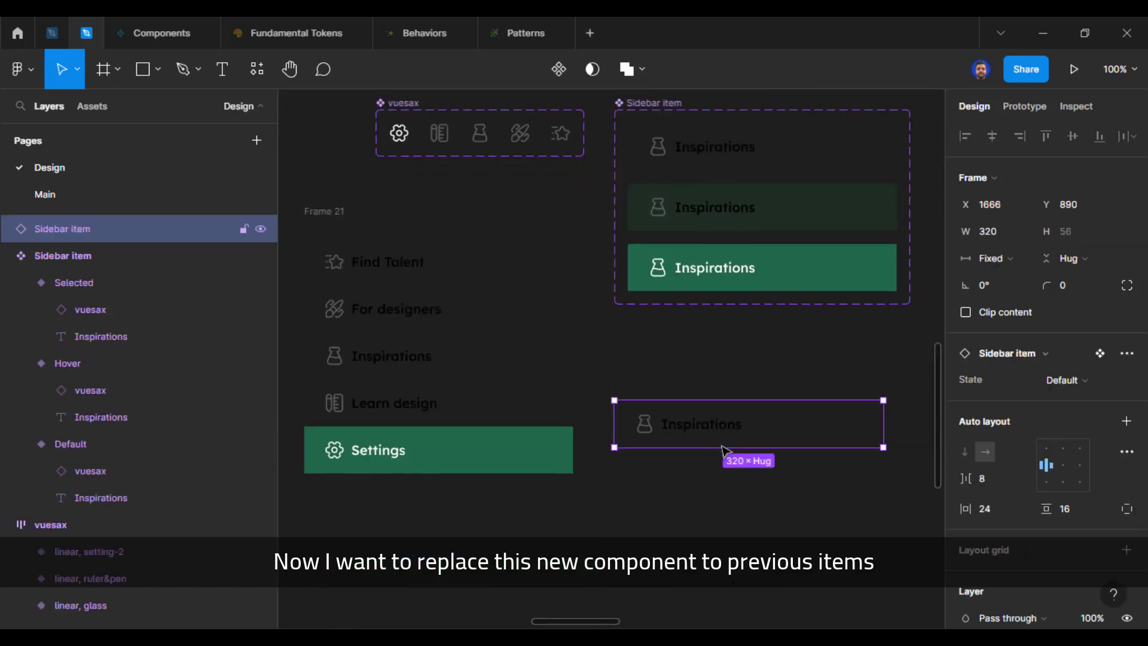
pyautogui.moveTo(724, 450); pyautogui.dragTo(726, 464)
pyautogui.moveTo(723, 509); pyautogui.dragTo(725, 564)
pyautogui.keyDown('shift'); pyautogui.click(744, 517); pyautogui.keyUp('shift')
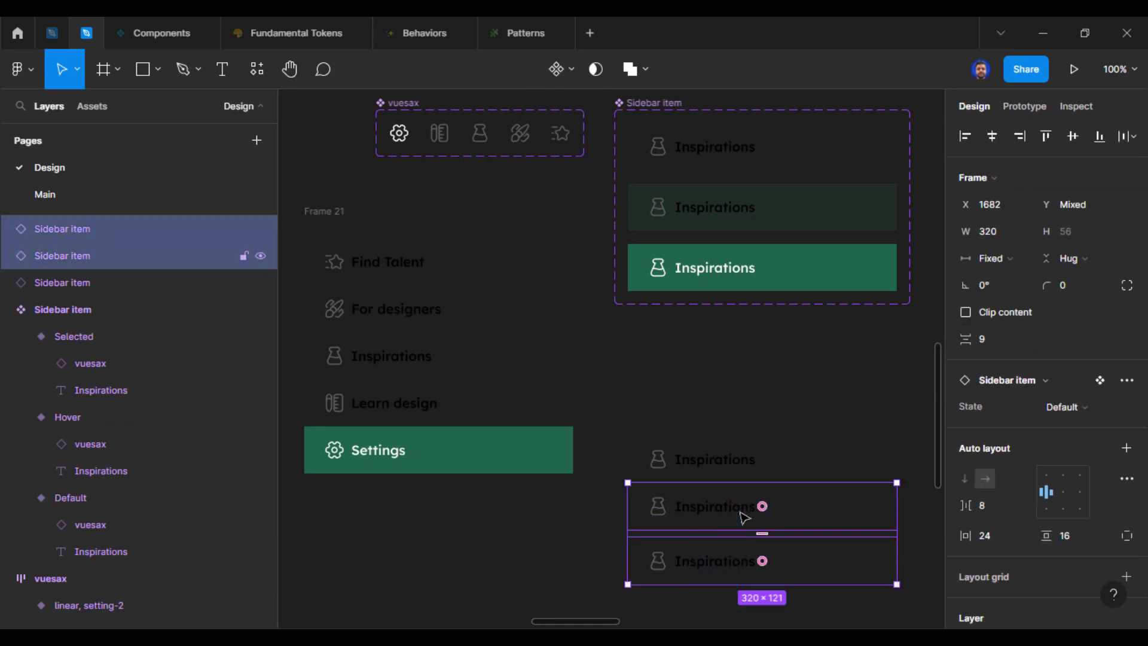
pyautogui.moveTo(746, 518); pyautogui.dragTo(796, 361)
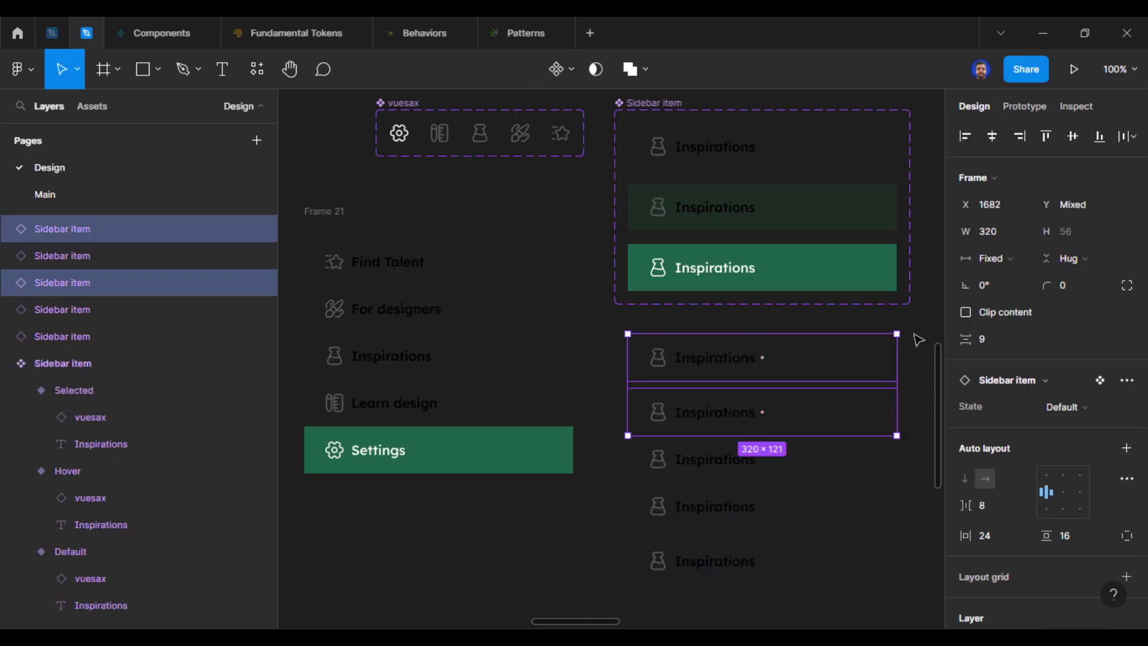
# Relabel the first stacked Sidebar item copy Find Talent and the second For designers, reusing the text from Frame 21
pyautogui.click(915, 338)
pyautogui.hscroll(1, 871, 351)
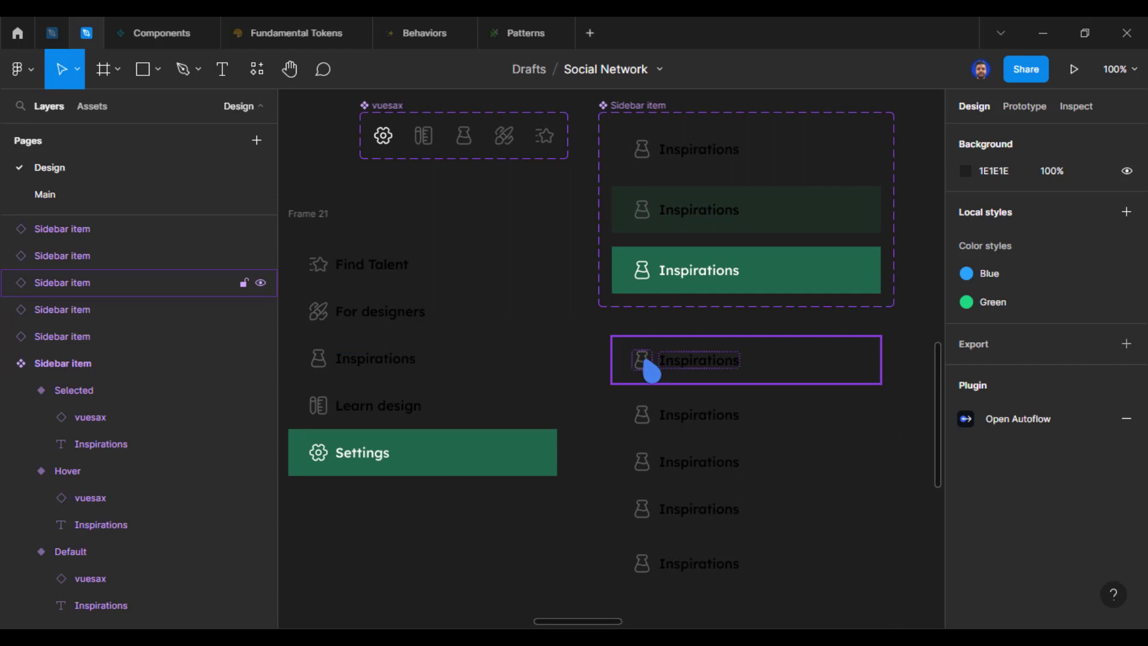
pyautogui.doubleClick(377, 272)
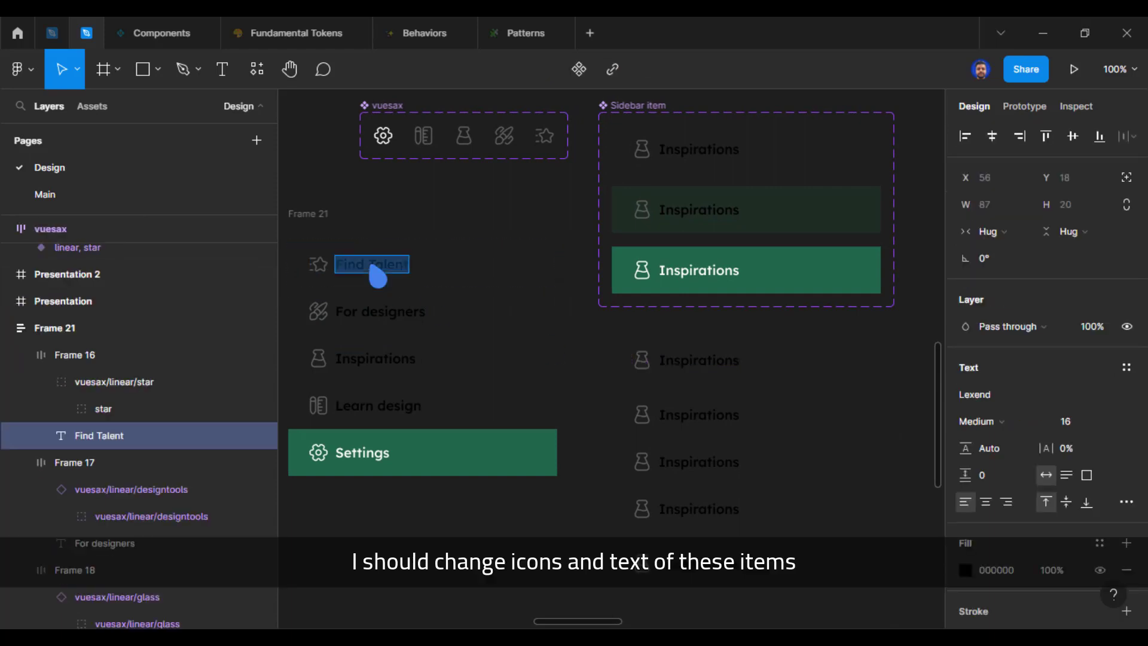
pyautogui.click(698, 370)
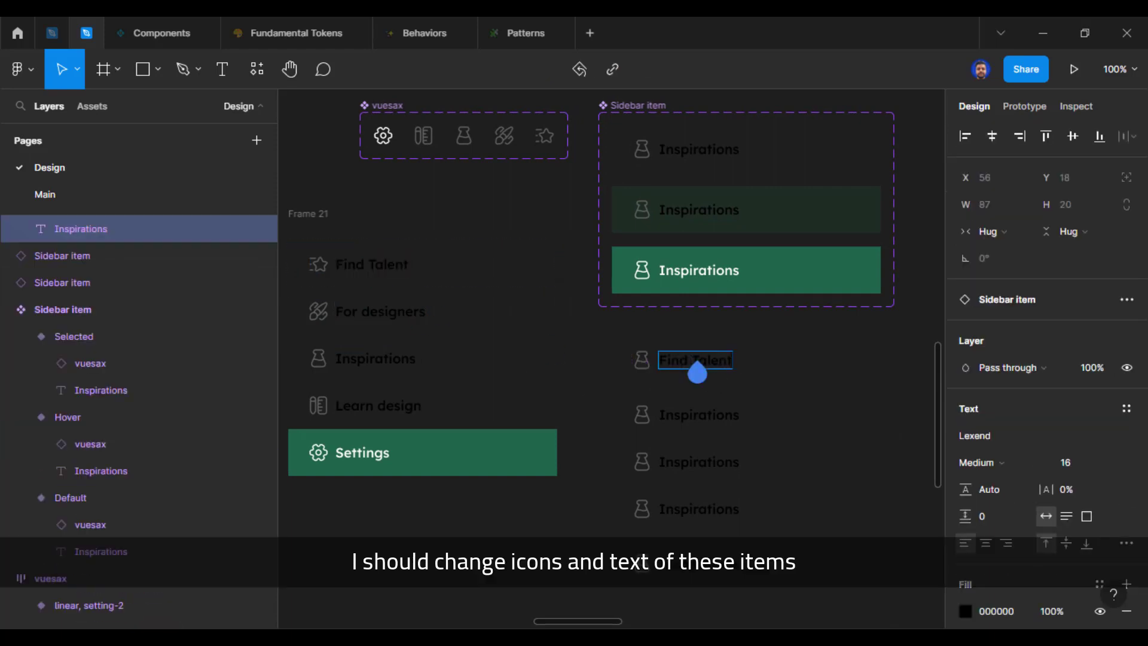
pyautogui.click(395, 324)
pyautogui.doubleClick(392, 323)
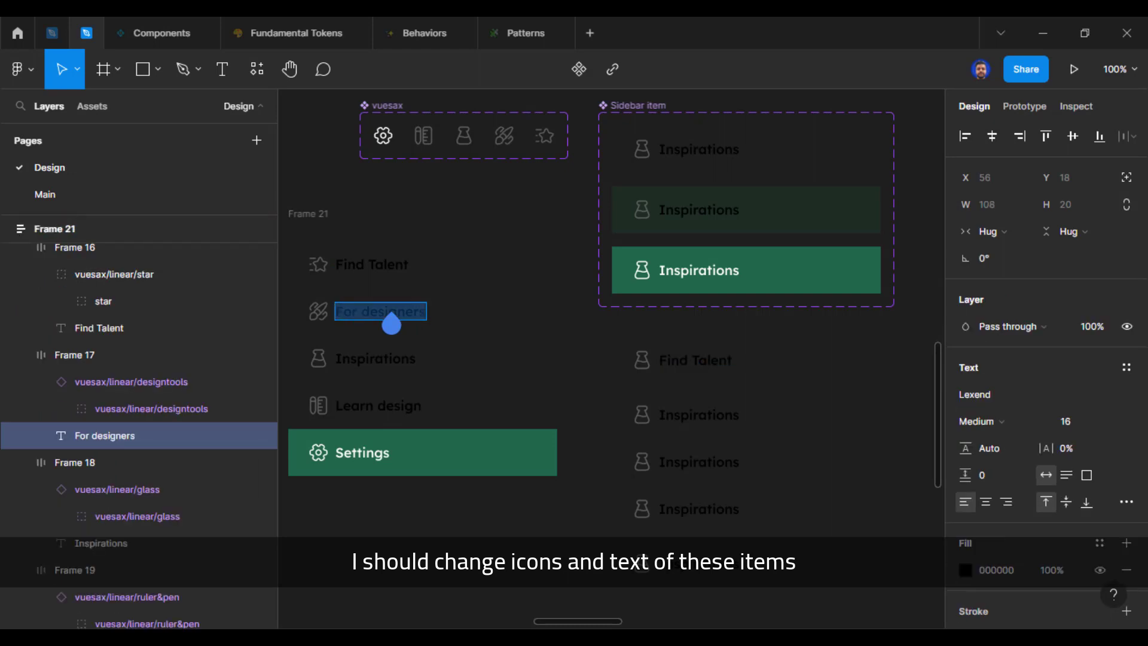
pyautogui.click(677, 432)
# Relabel the fourth Sidebar item copy Learn design and the fifth Settings, reusing the text from Frame 21
pyautogui.doubleClick(361, 413)
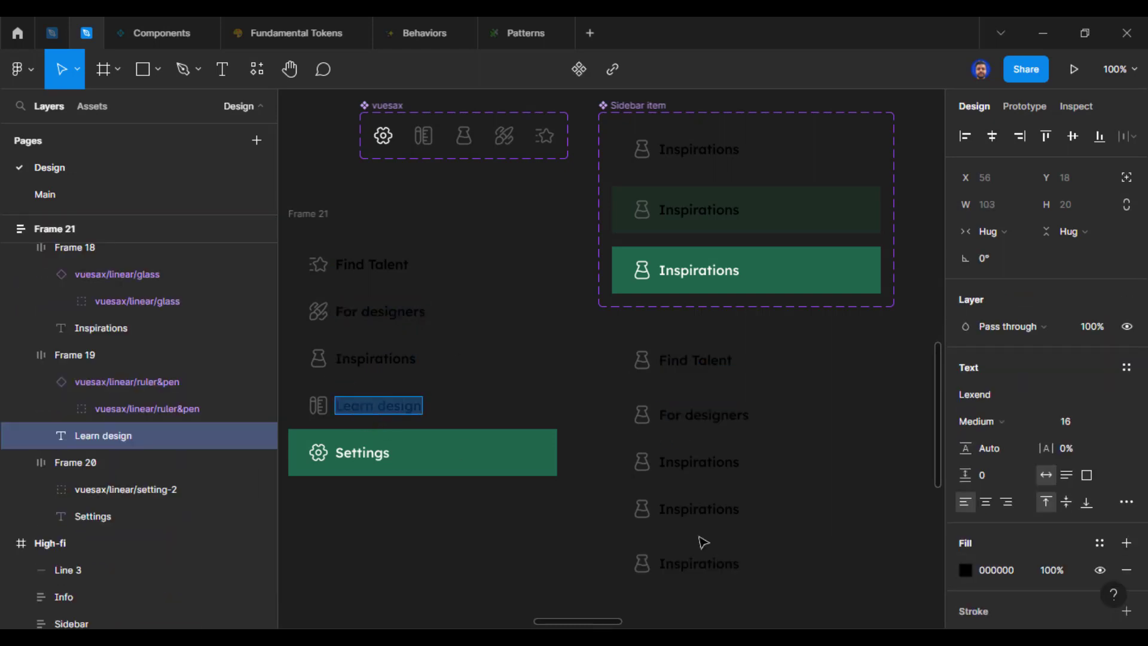
pyautogui.doubleClick(705, 512)
pyautogui.write('Learn design')
pyautogui.doubleClick(354, 457)
pyautogui.hotkey('ctrl', 'c')
pyautogui.doubleClick(688, 571)
pyautogui.click(341, 455)
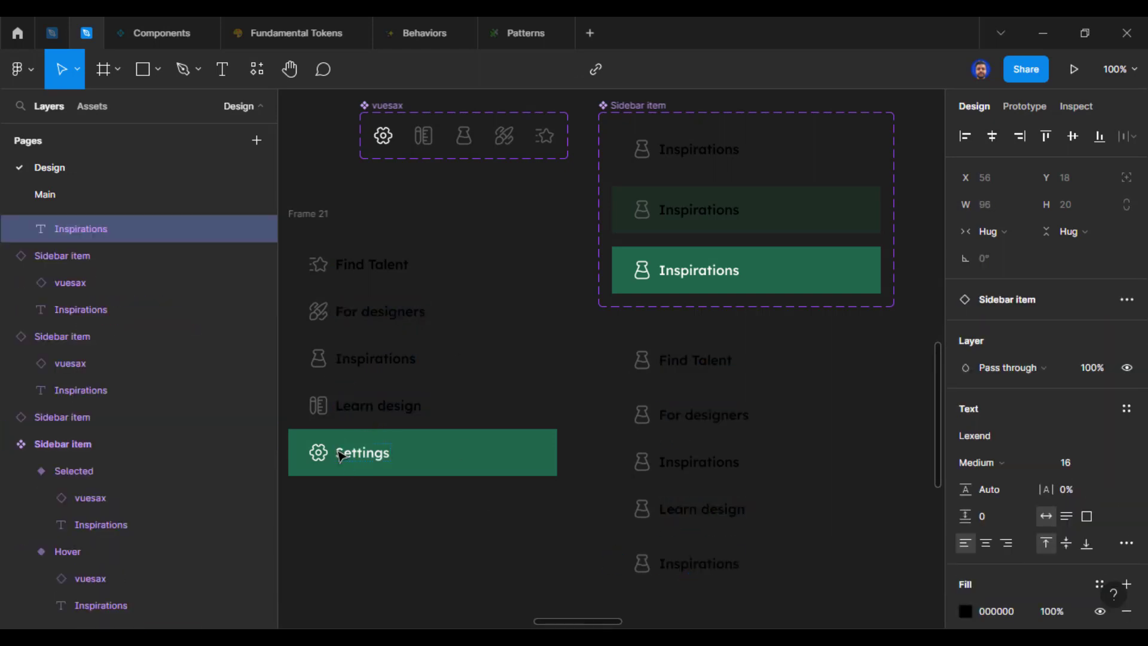
pyautogui.rightClick(341, 455)
pyautogui.click(583, 505)
pyautogui.doubleClick(688, 565)
pyautogui.hotkey('ctrl', 'v')
pyautogui.click(552, 547)
# Switch the Find Talent item's icon instance to the star variant
pyautogui.keyDown('ctrl'); pyautogui.click(643, 366); pyautogui.keyUp('ctrl')
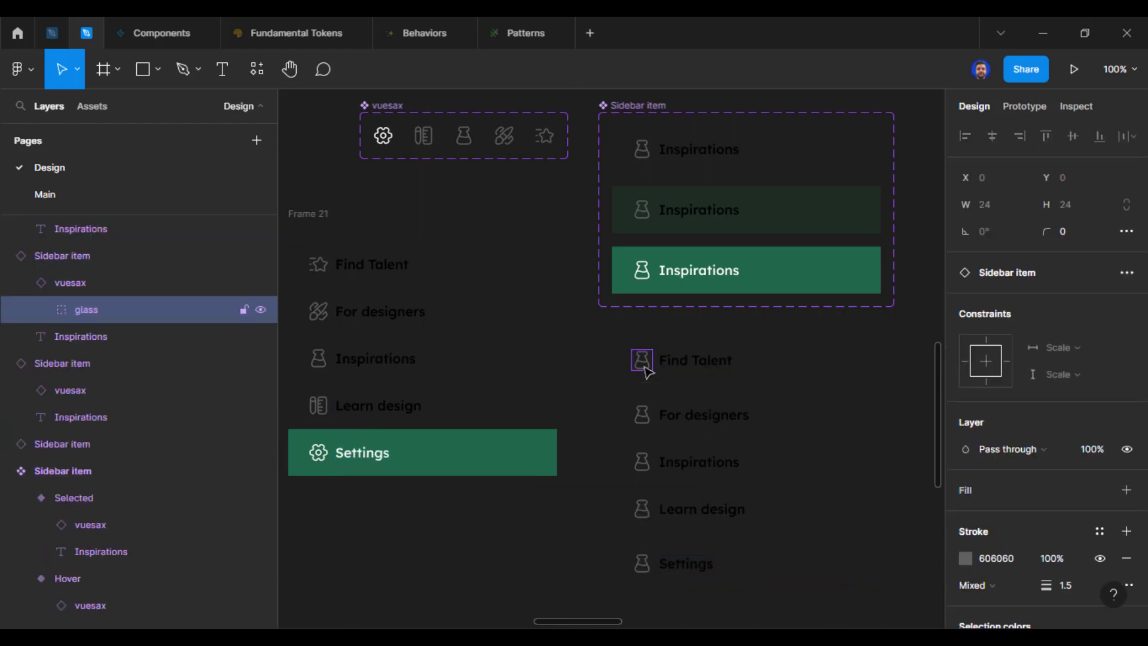
pyautogui.hotkey('shift', 'Return')
pyautogui.click(1059, 380)
pyautogui.click(1010, 441)
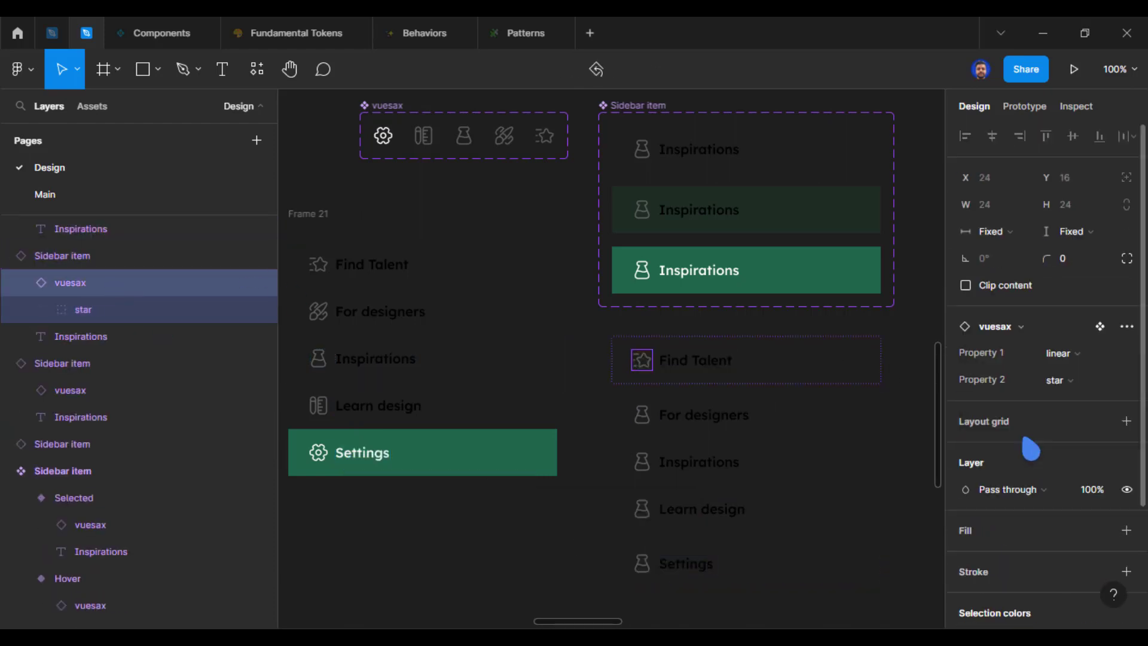
# Switch the For designers item's icon instance to the designtools variant
pyautogui.doubleClick(640, 418)
pyautogui.click(1071, 382)
pyautogui.click(1067, 398)
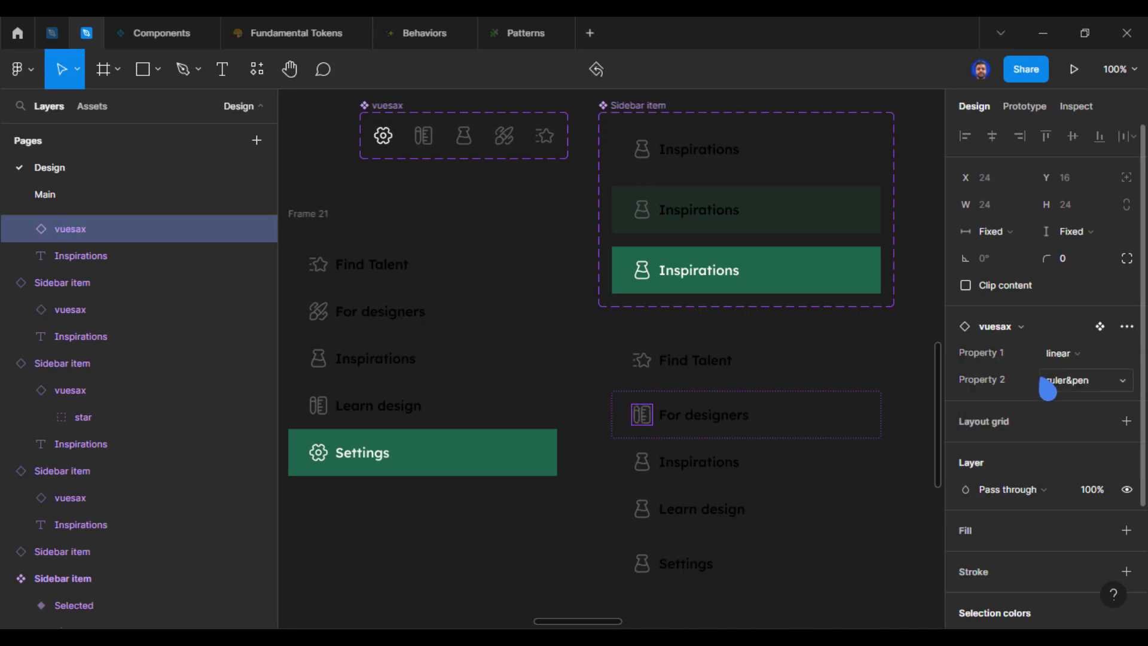
pyautogui.click(1055, 383)
pyautogui.click(1053, 399)
pyautogui.click(1067, 383)
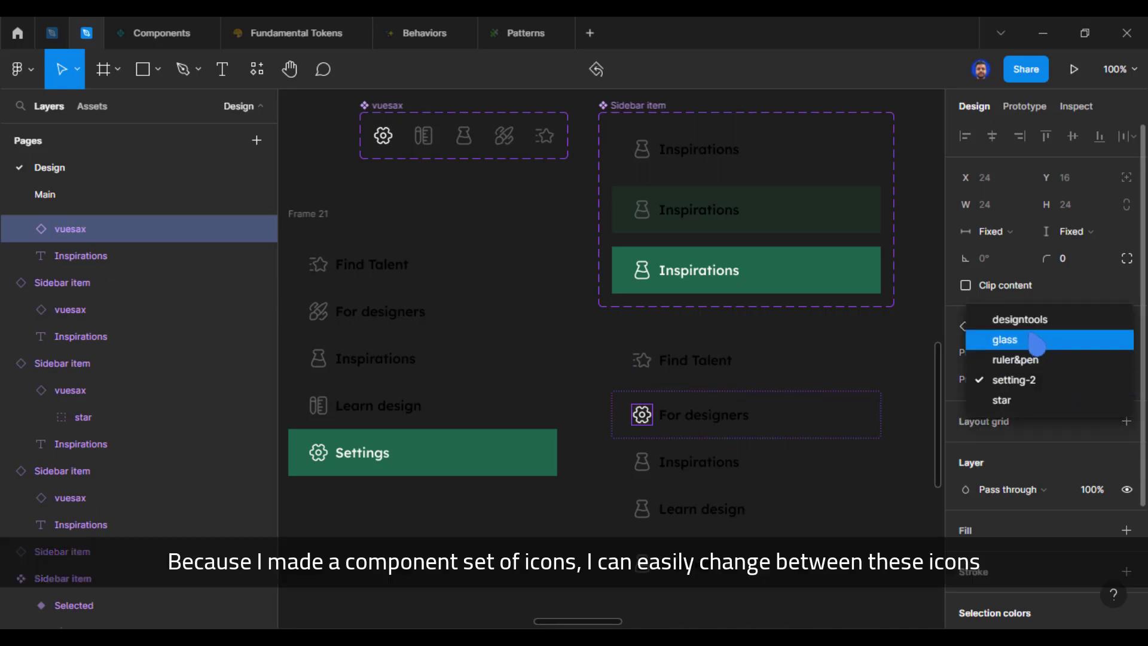
pyautogui.click(1056, 316)
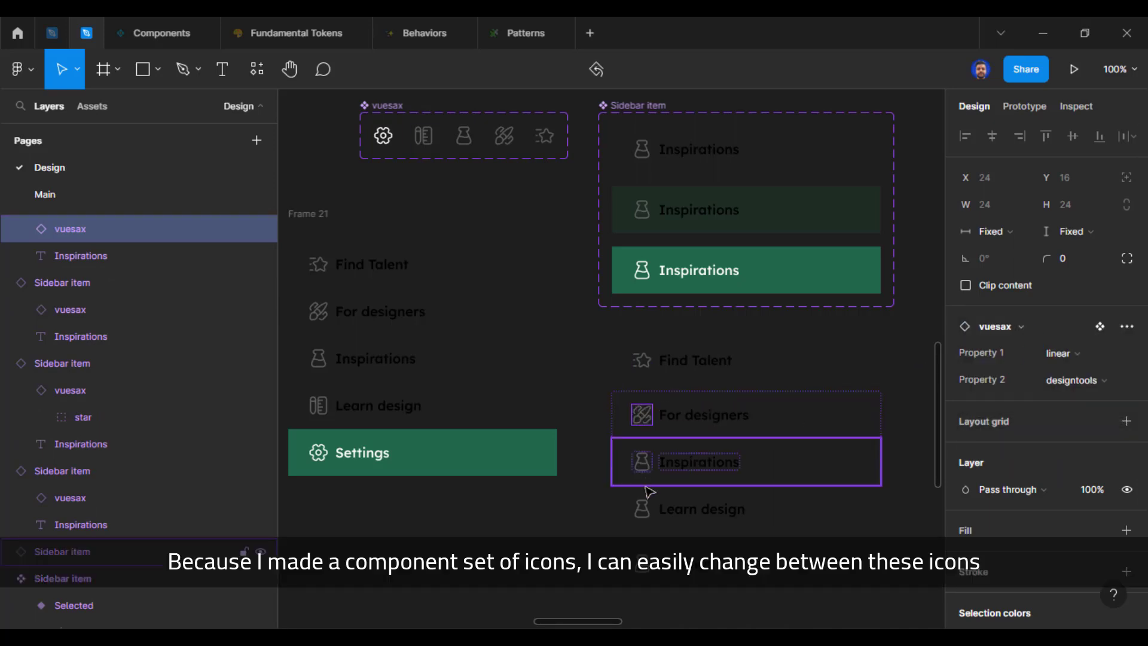
# Switch the Learn design item's icon instance to the ruler&pen variant
pyautogui.doubleClick(641, 509)
pyautogui.click(642, 509)
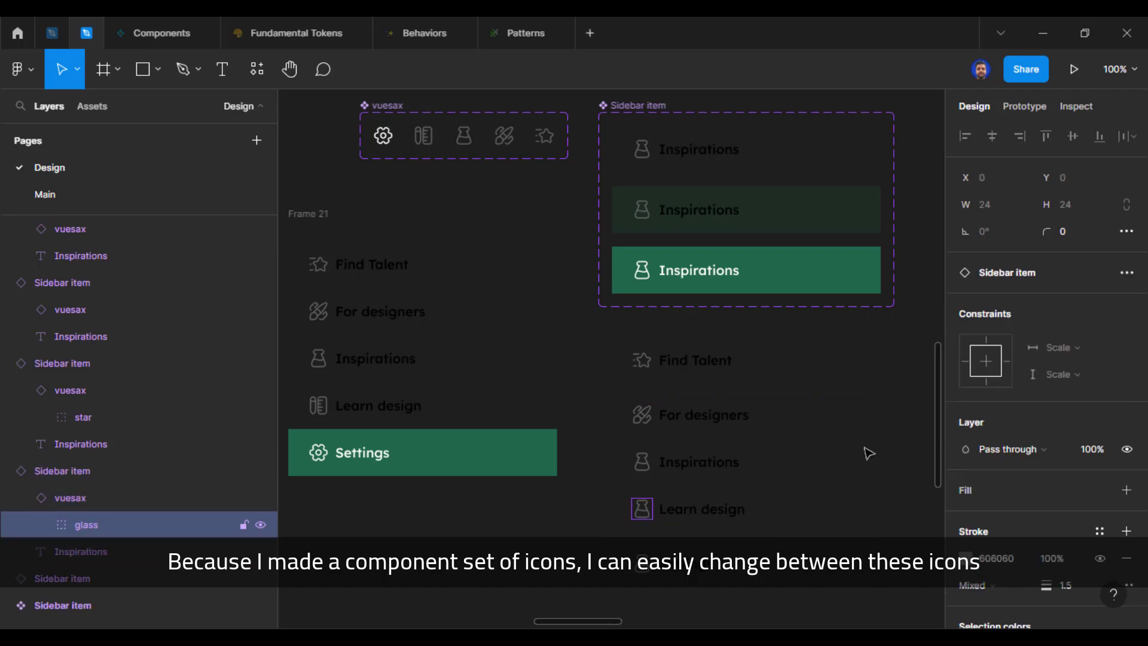
pyautogui.click(134, 497)
pyautogui.click(1067, 380)
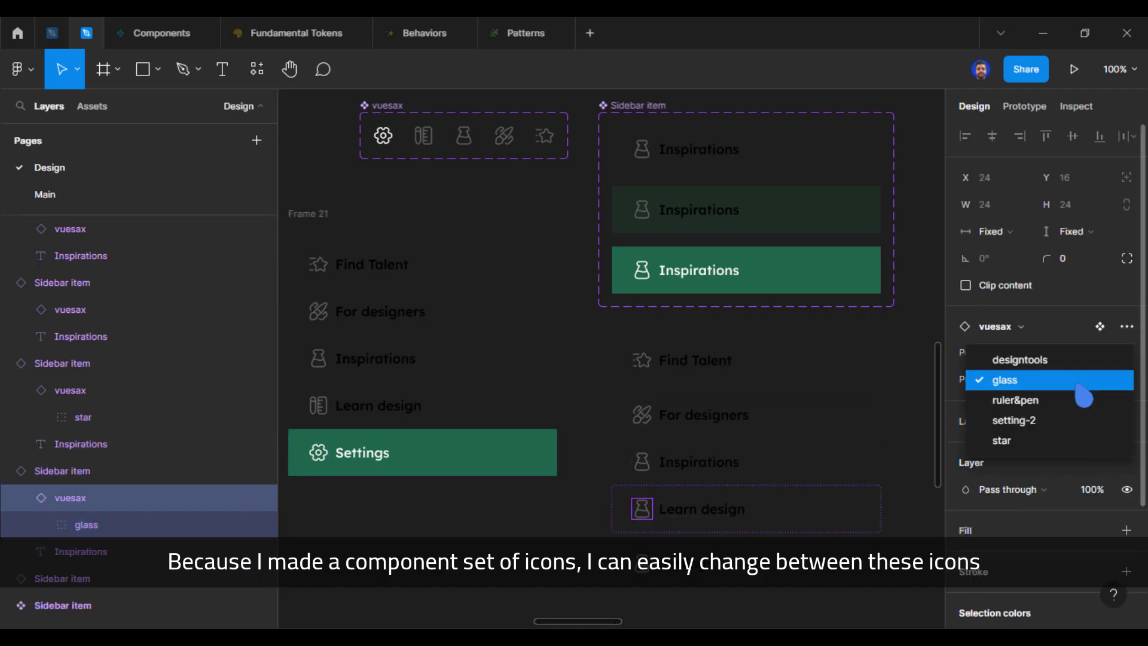
pyautogui.click(1040, 400)
# Switch the Settings item's icon instance to the setting-2 variant
pyautogui.click(641, 564)
pyautogui.doubleClick(641, 563)
pyautogui.click(72, 309)
pyautogui.click(1067, 379)
pyautogui.click(1046, 441)
pyautogui.click(1063, 380)
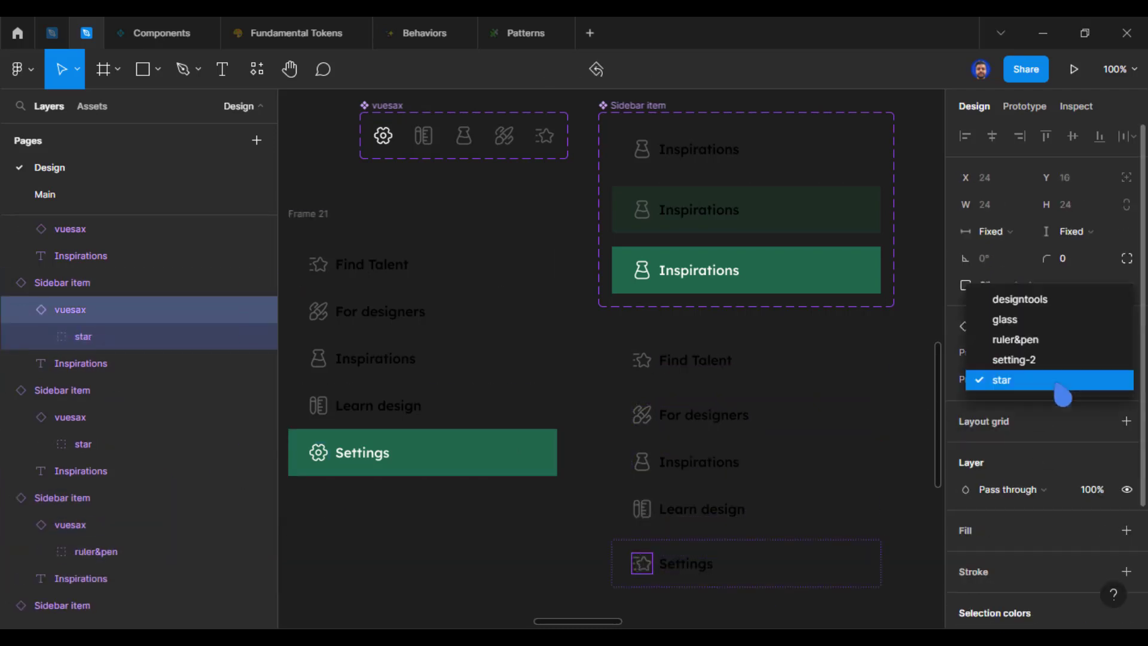
pyautogui.click(1052, 360)
pyautogui.click(508, 569)
# Recolour the setting-2 icon in the vuesax set grey like the others and set the Settings item's state to Selected
pyautogui.hotkey('ctrl', '-')
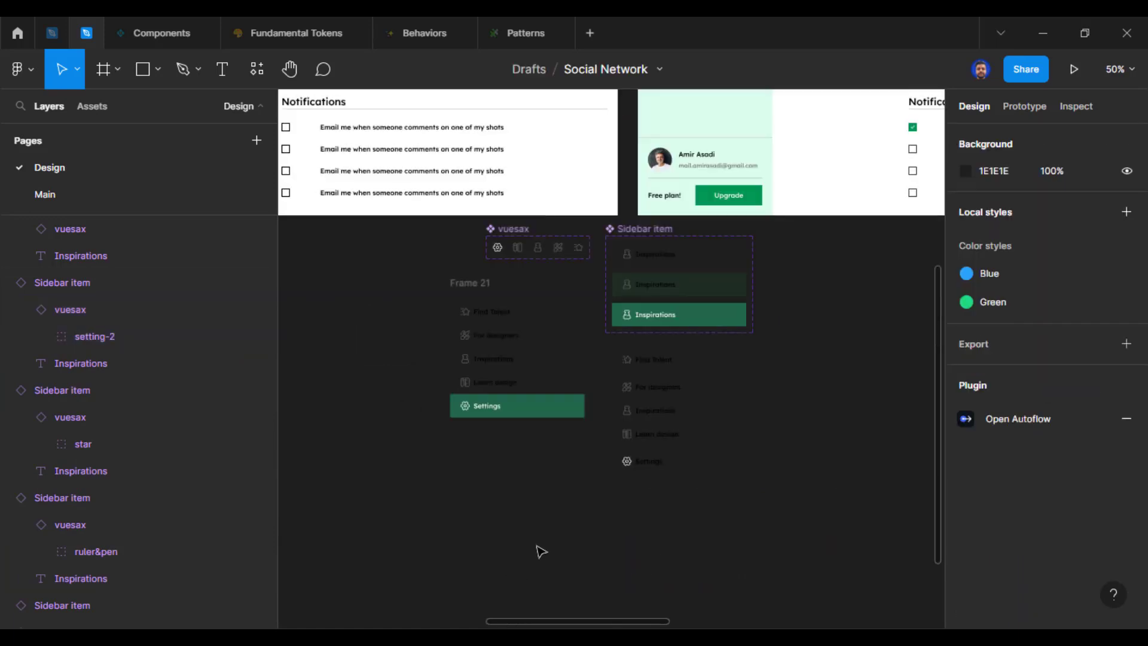
pyautogui.click(460, 285)
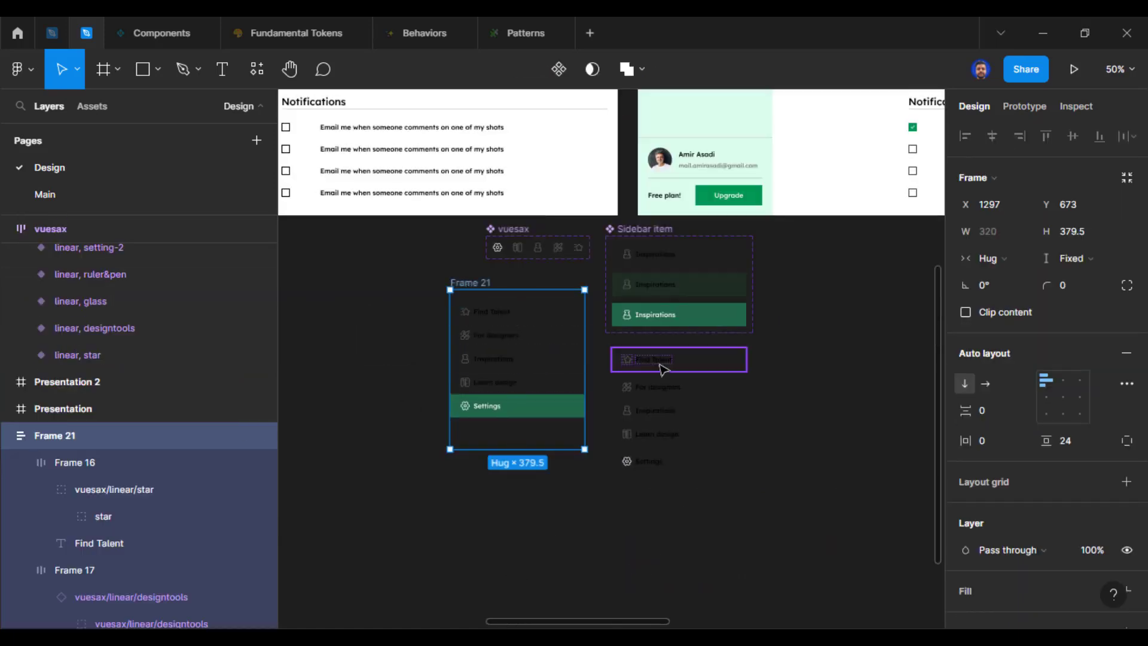
pyautogui.moveTo(628, 494); pyautogui.dragTo(737, 362)
pyautogui.click(429, 499)
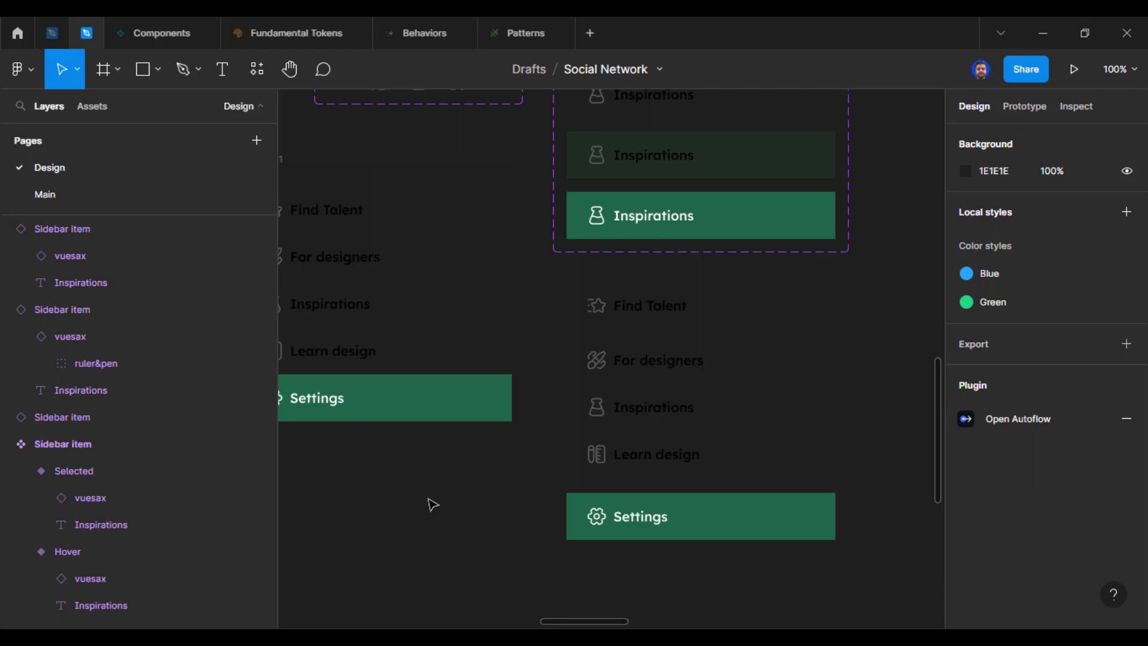
# Copy the five finished Sidebar item instances into Frame 21, above its old menu items
pyautogui.moveTo(554, 605); pyautogui.dragTo(867, 267)
pyautogui.moveTo(464, 488); pyautogui.dragTo(576, 537)
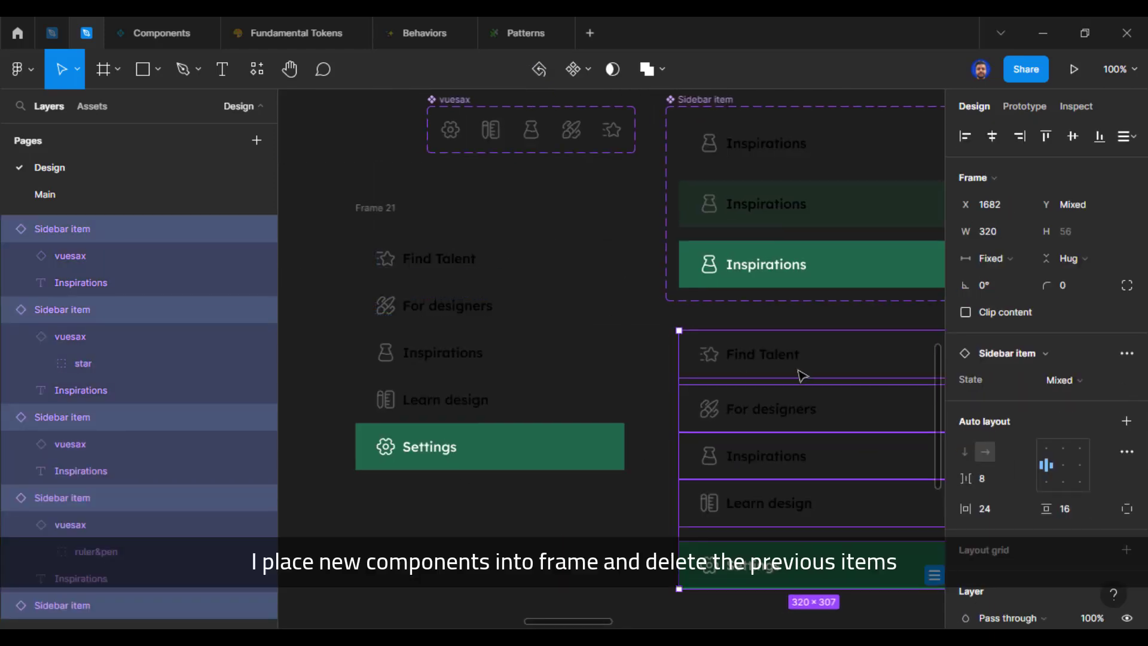
pyautogui.moveTo(494, 256); pyautogui.dragTo(479, 248)
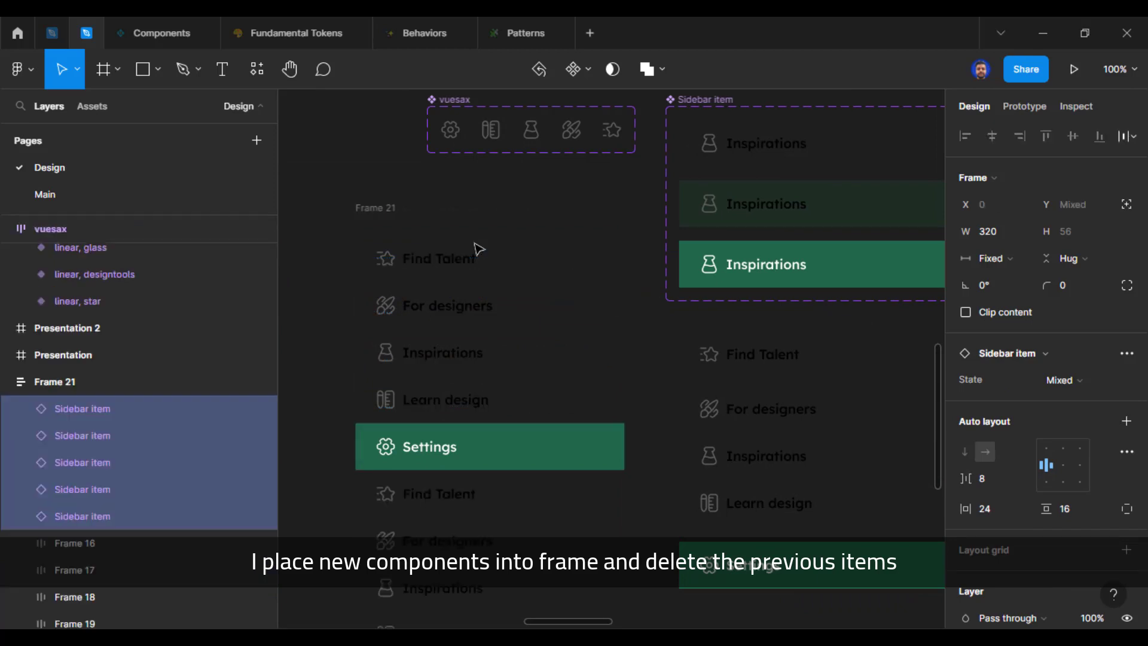
# Delete the old menu items, Frame 16 to Frame 20, from the standalone Frame 21
pyautogui.moveTo(496, 534); pyautogui.dragTo(529, 410)
pyautogui.click(482, 389)
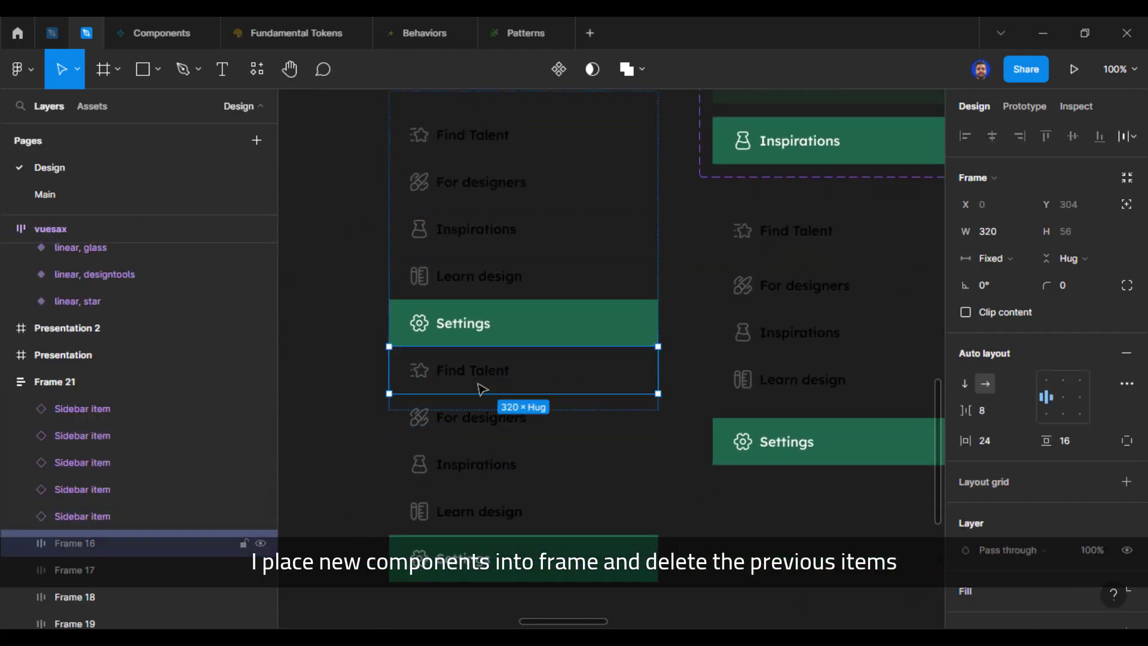
pyautogui.scroll(-4, 150, 517)
pyautogui.keyDown('shift'); pyautogui.click(120, 513); pyautogui.keyUp('shift')
pyautogui.press('Delete')
# Replace the old menu list in the High-fi sidebar with the new list of Sidebar item instances from Frame 21
pyautogui.moveTo(688, 426); pyautogui.dragTo(639, 533)
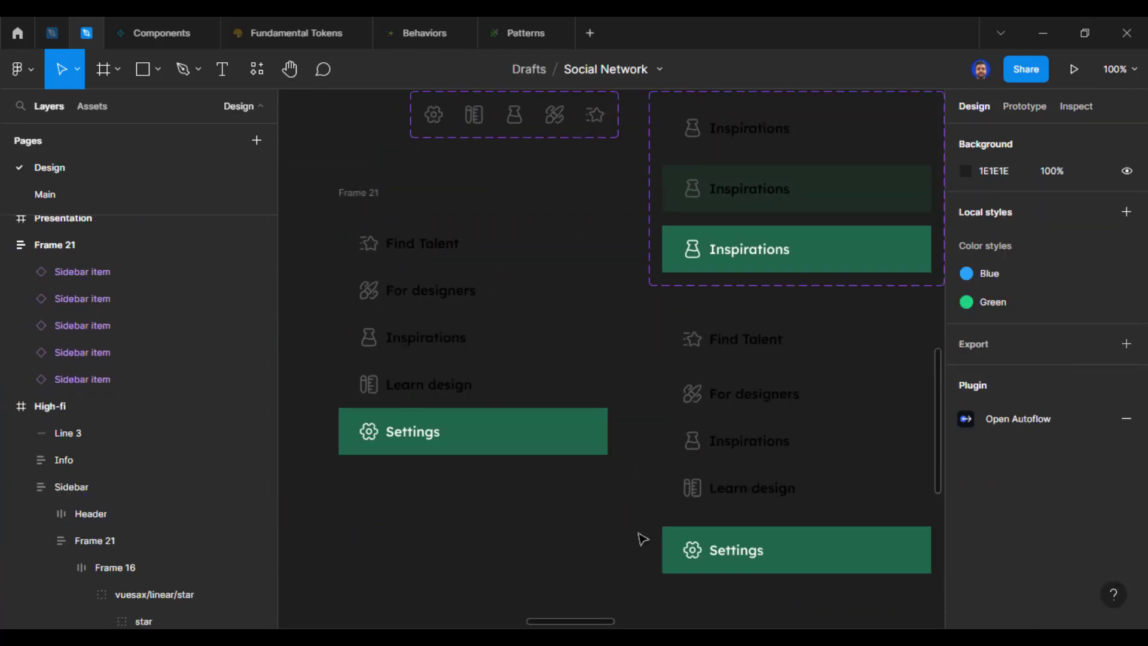
pyautogui.hotkey('ctrl', '-')
pyautogui.click(503, 272)
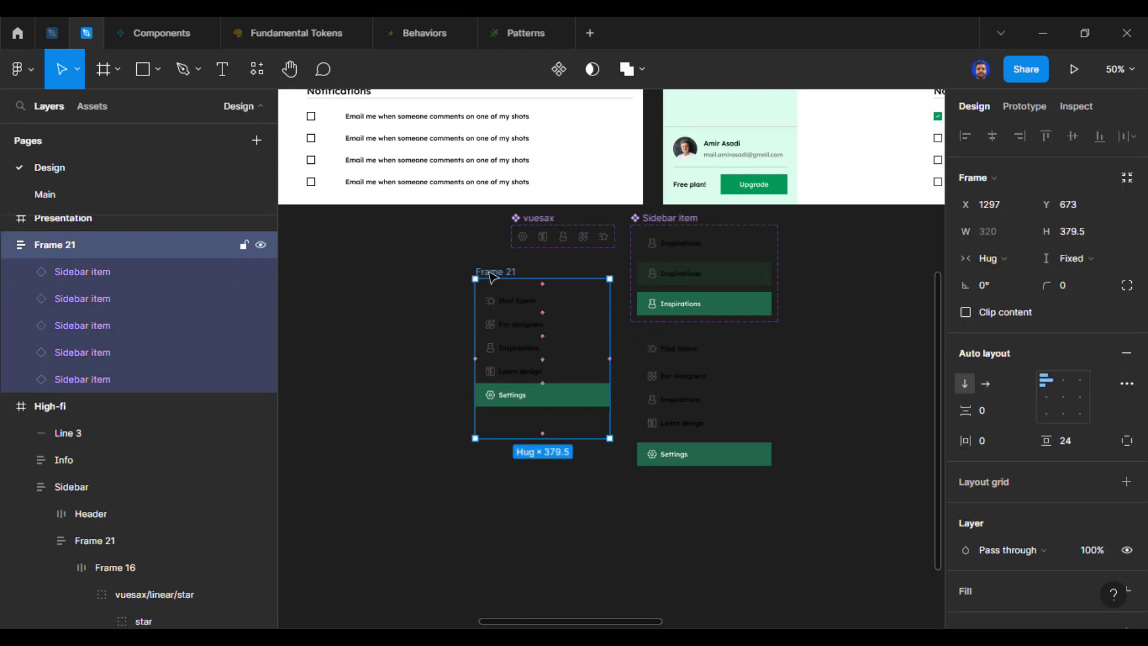
pyautogui.moveTo(777, 290); pyautogui.dragTo(629, 598)
pyautogui.doubleClick(571, 208)
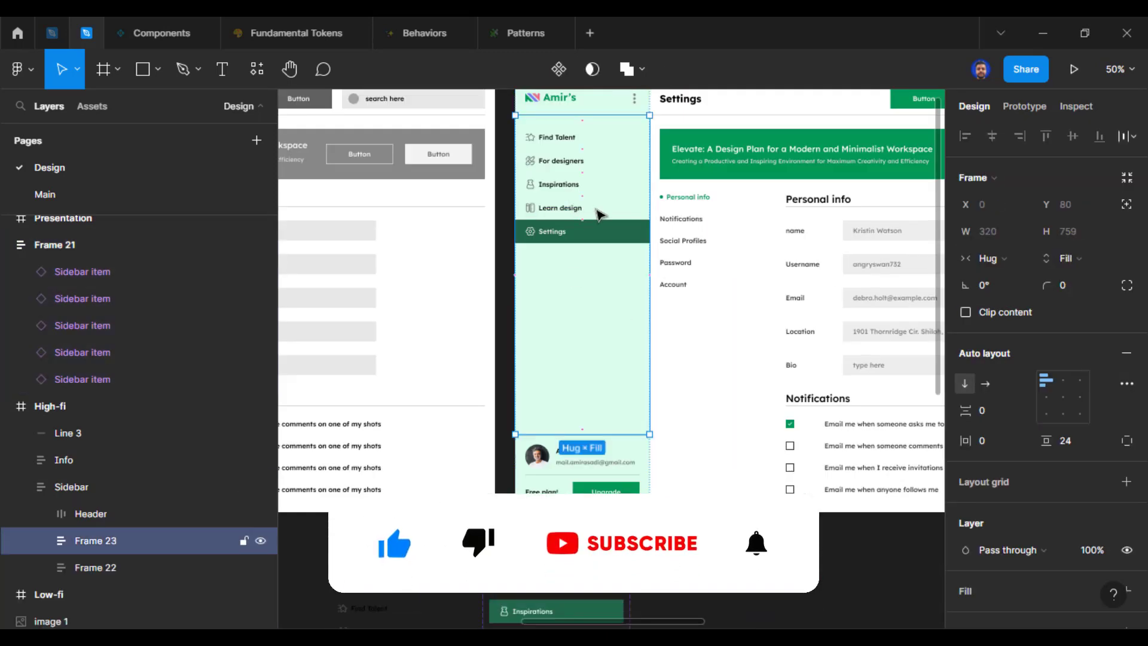
pyautogui.press('Escape')
# Present the High-fi frame as a prototype, scaled to fit the window
pyautogui.moveTo(591, 99); pyautogui.dragTo(418, 175)
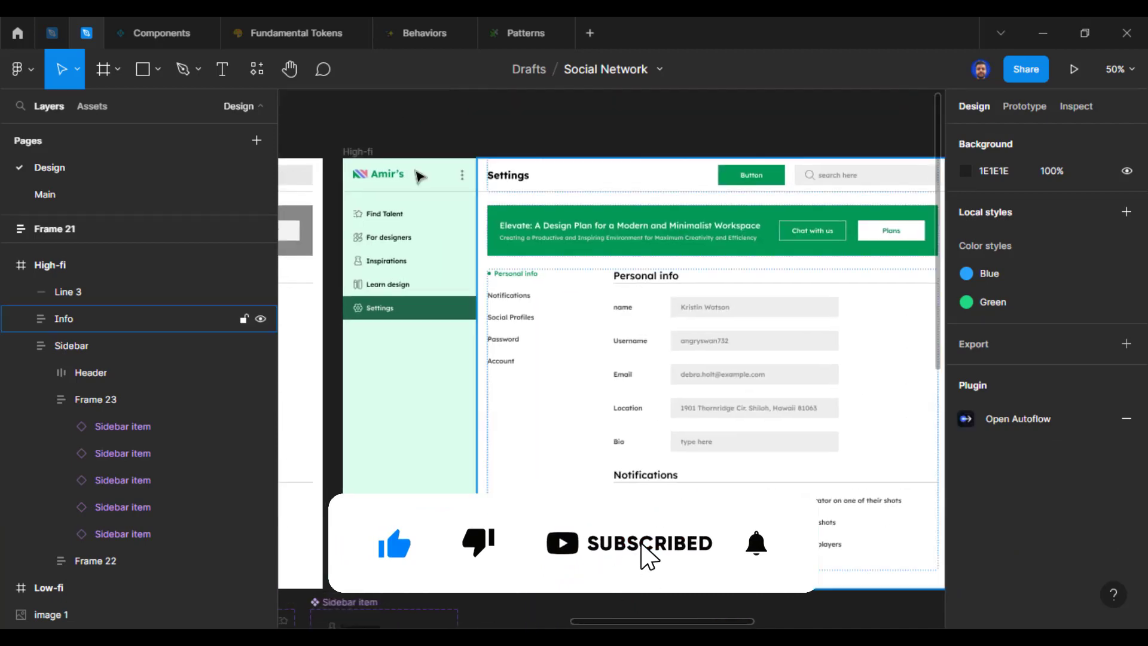
pyautogui.click(358, 152)
pyautogui.click(1084, 76)
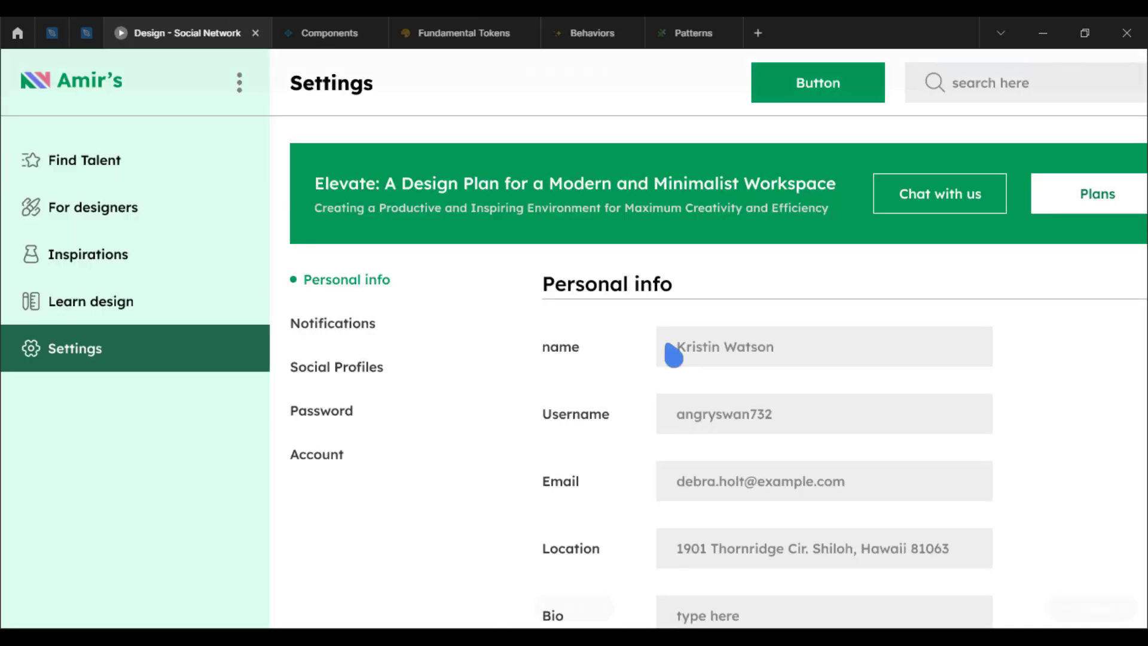
pyautogui.click(1071, 70)
pyautogui.click(1026, 156)
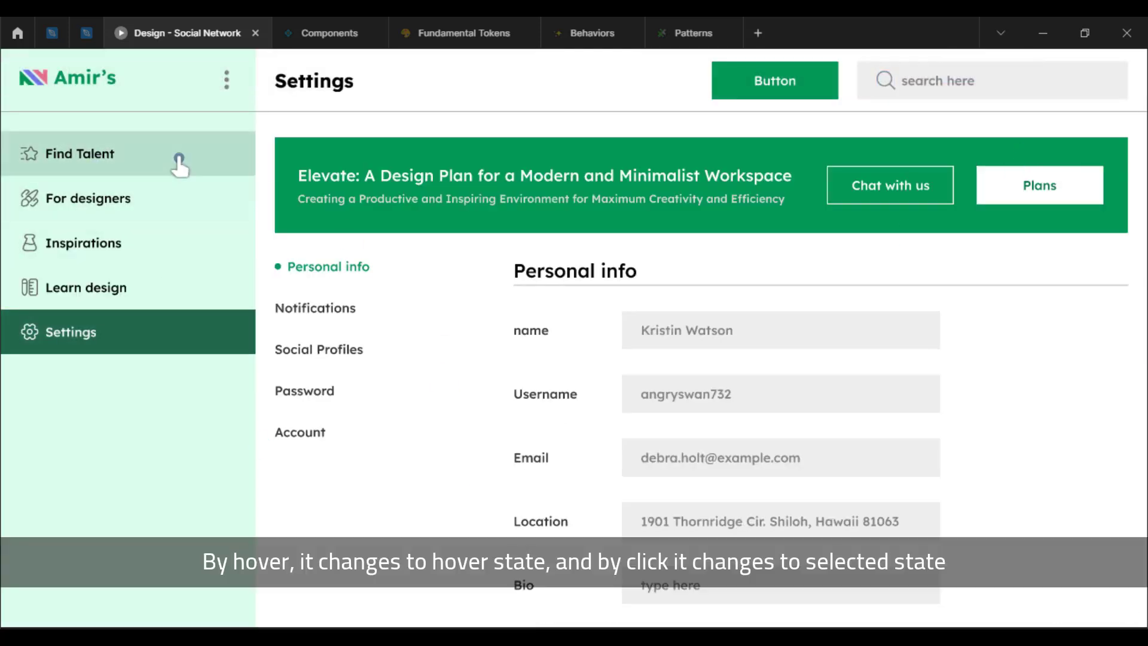
# Test the hover and click states of the sidebar menu items in the running prototype
pyautogui.click(179, 206)
pyautogui.click(180, 205)
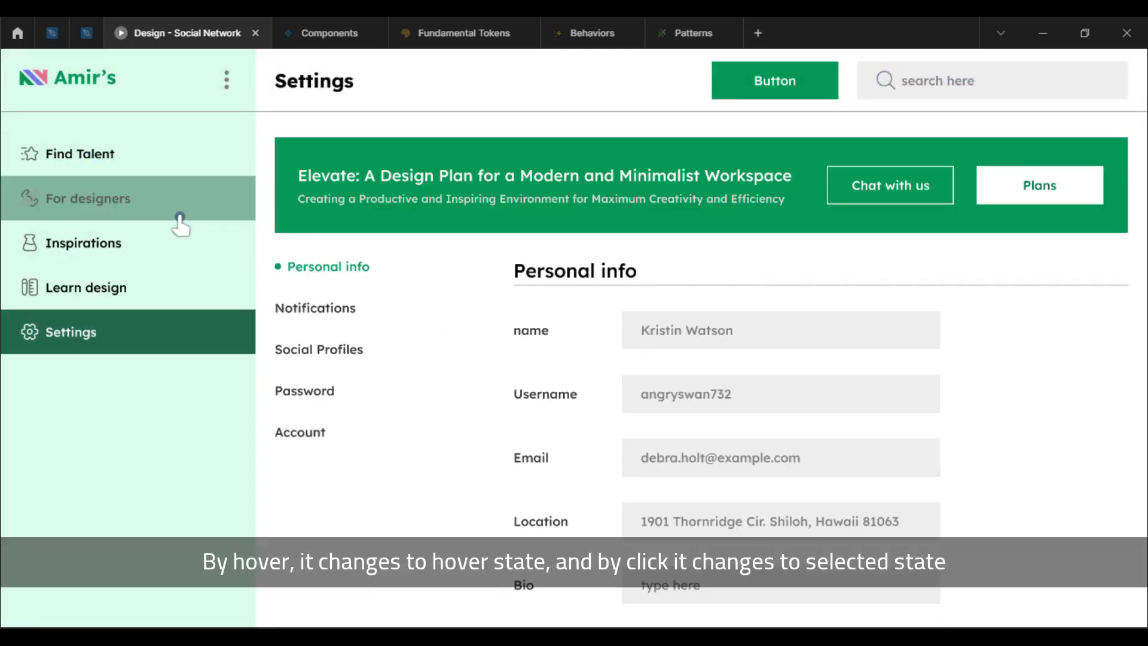
pyautogui.click(179, 216)
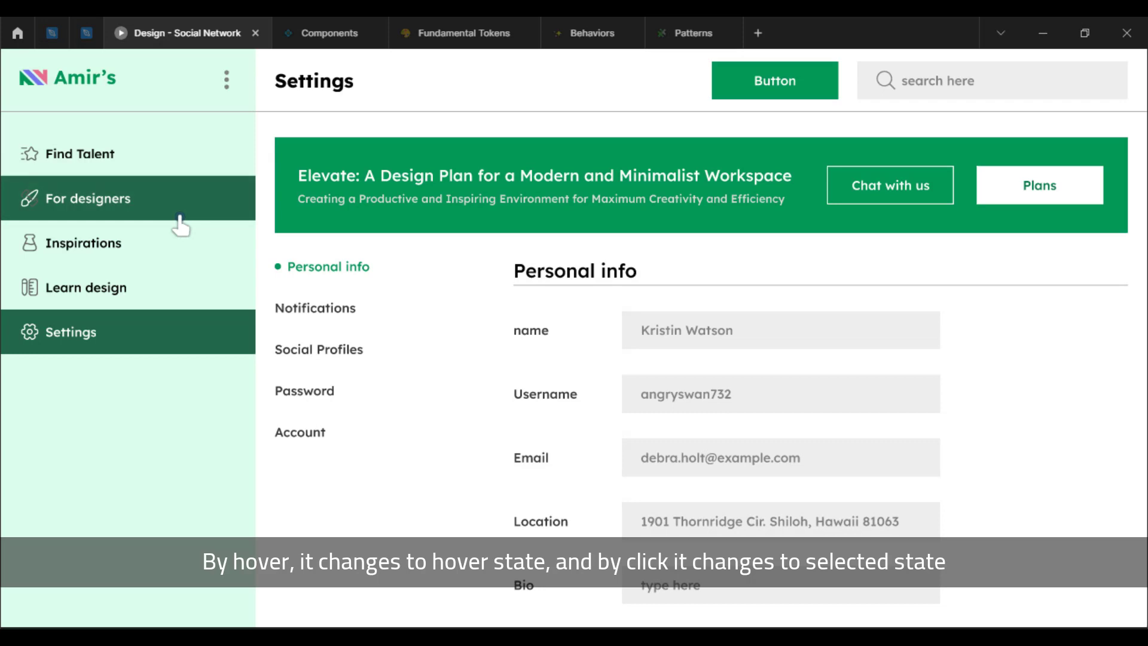
pyautogui.click(185, 261)
pyautogui.click(191, 291)
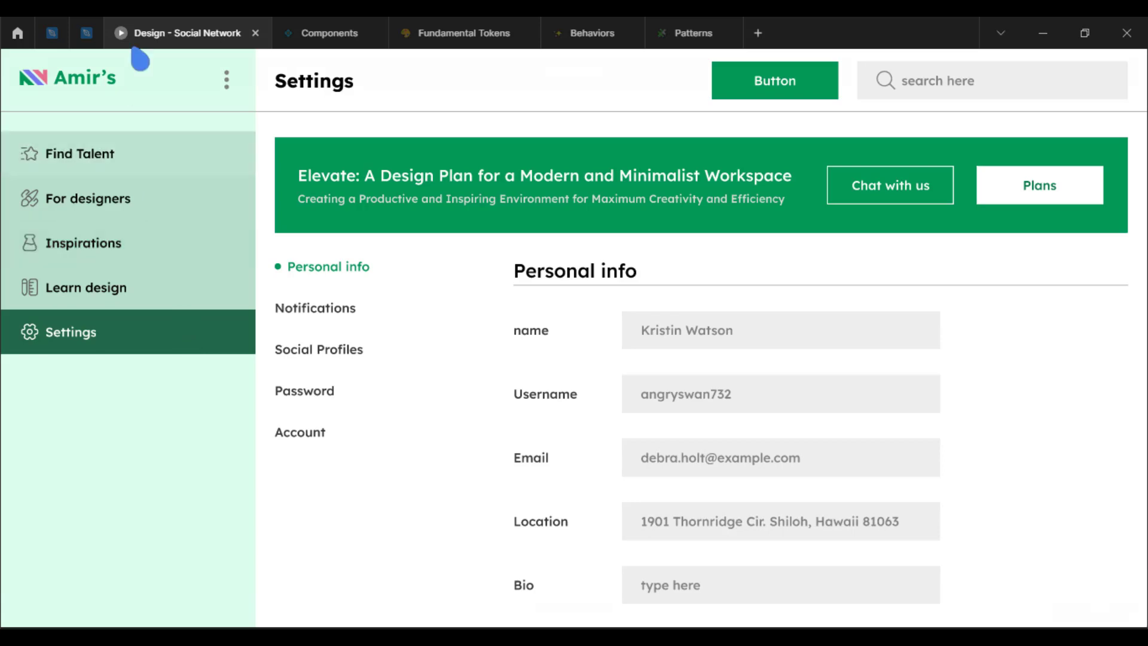
pyautogui.click(101, 278)
# In the design file, redirect the Selected variant's On click interaction to change to the Default variant instead of Hover
pyautogui.click(89, 39)
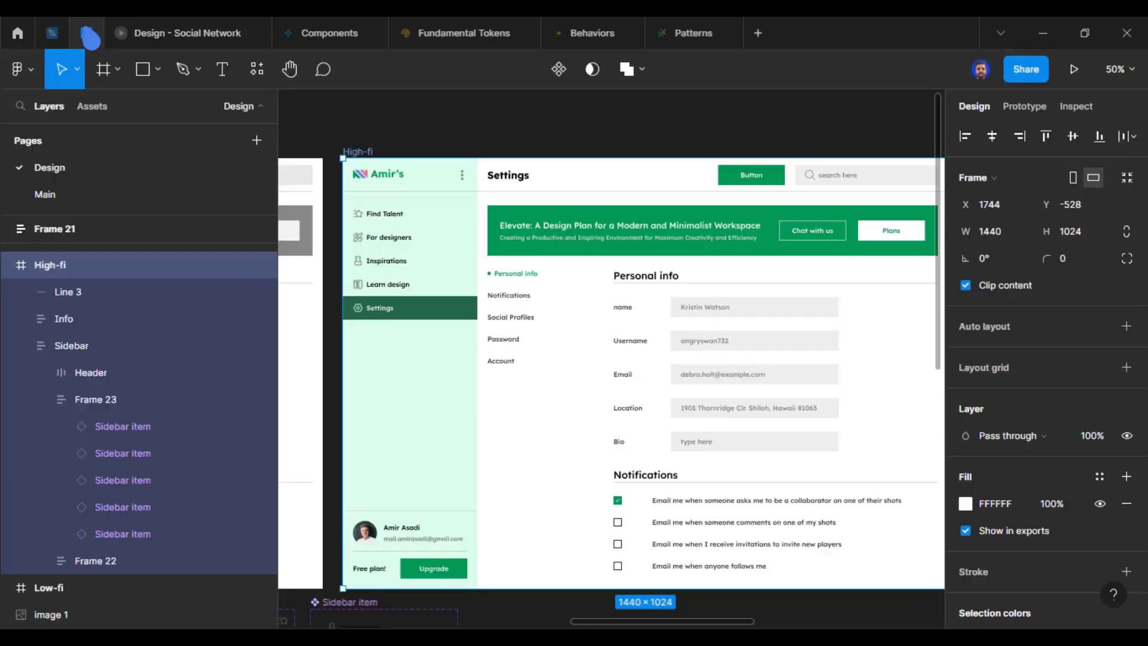
pyautogui.moveTo(446, 442); pyautogui.dragTo(719, 108)
pyautogui.scroll(2, 714, 353)
pyautogui.hotkey('ctrl', '+')
pyautogui.click(713, 345)
pyautogui.click(1025, 106)
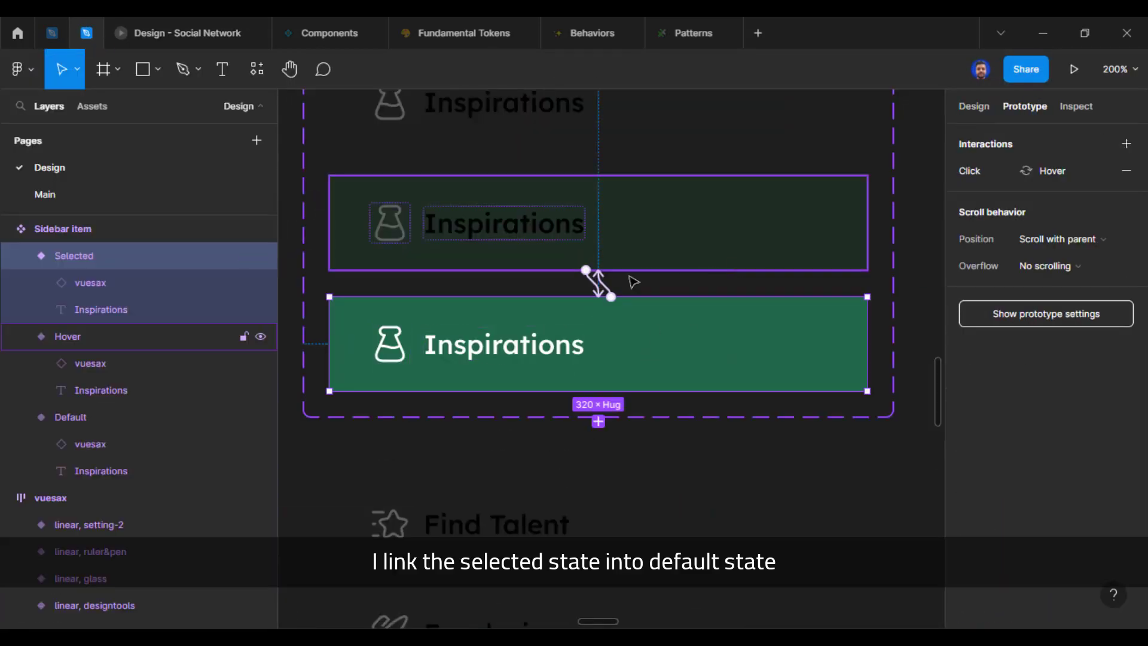
pyautogui.moveTo(601, 277); pyautogui.dragTo(647, 131)
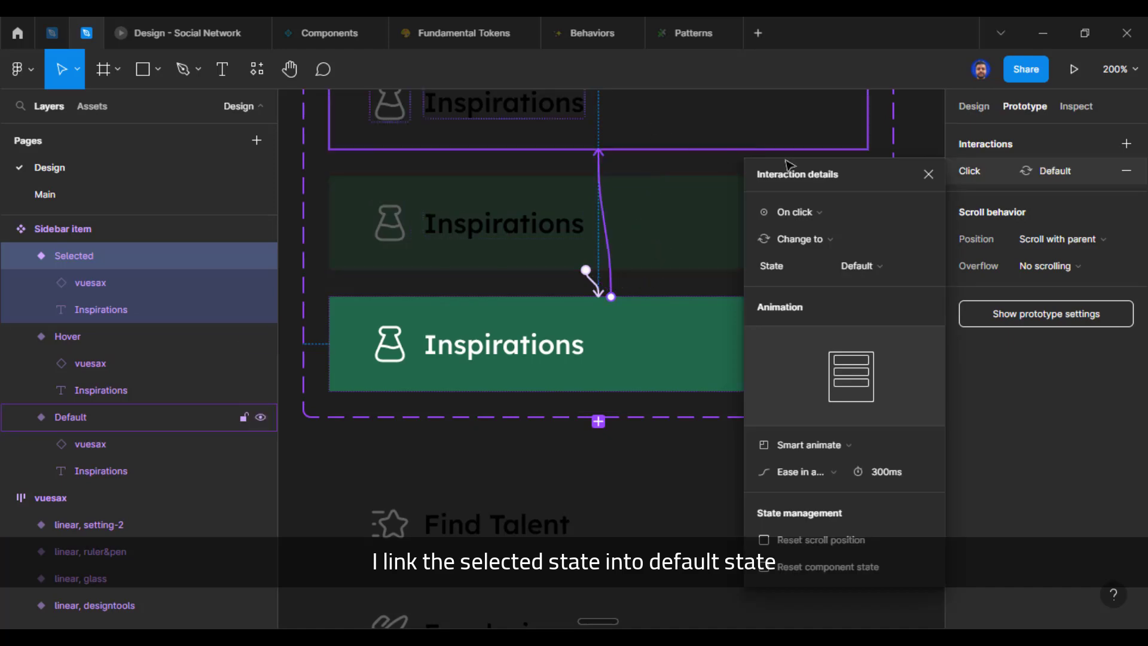
pyautogui.click(929, 174)
# Retest the menu in the prototype by deselecting Settings and selecting Find Talent
pyautogui.click(179, 33)
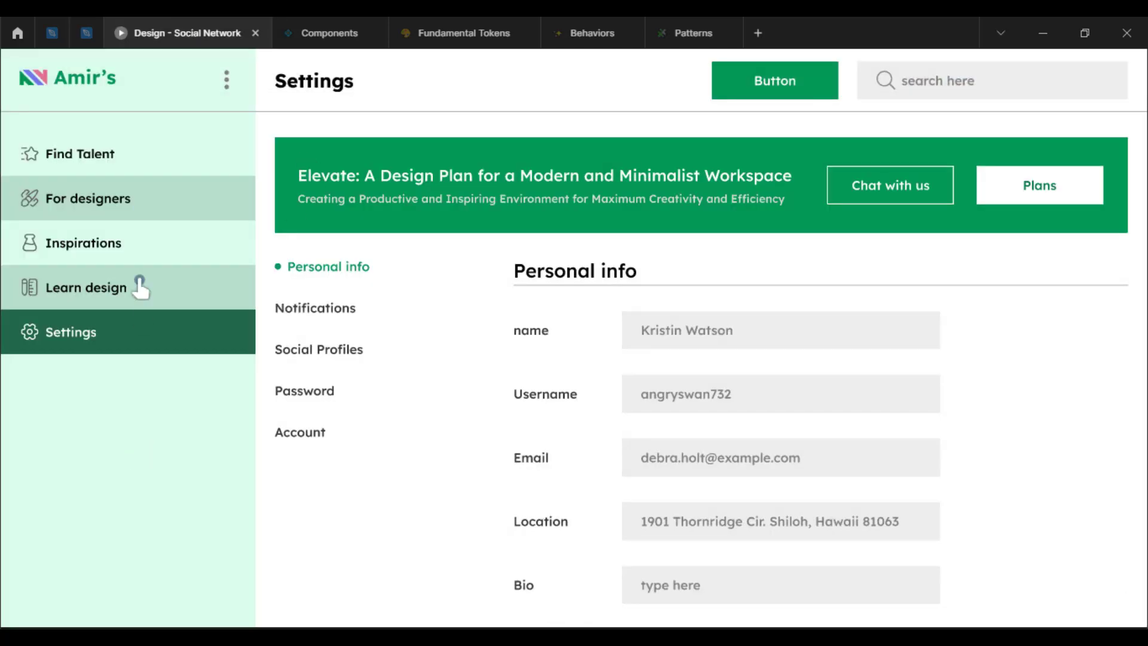
pyautogui.click(154, 345)
pyautogui.click(157, 172)
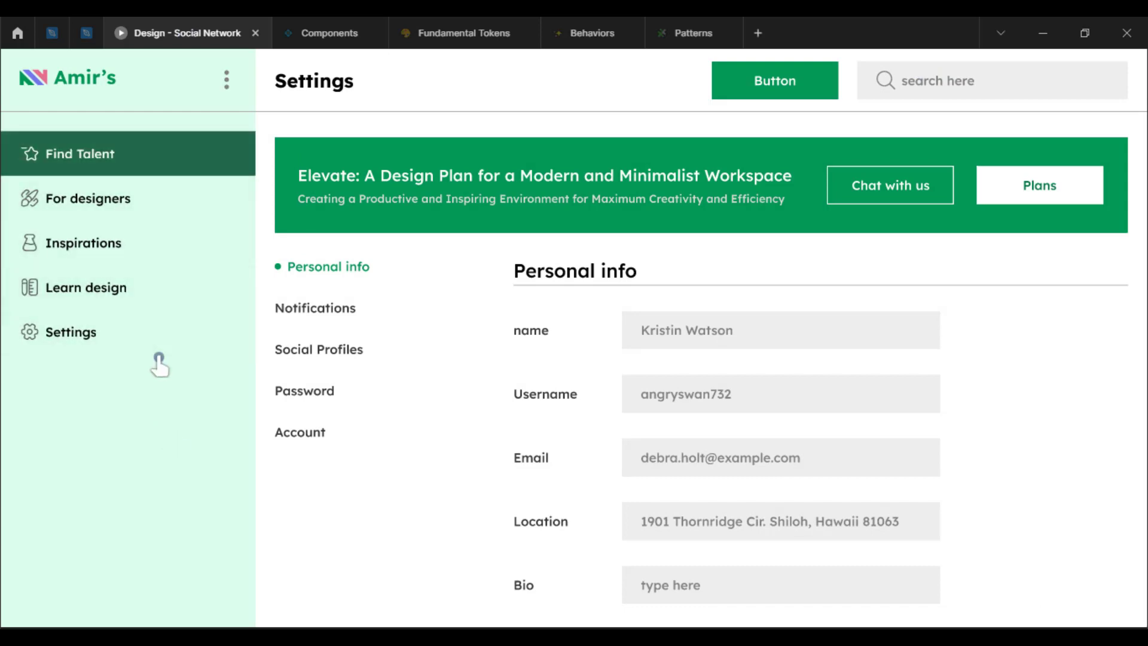
# Switch to the design file and place a copy of the settings submenu list on the empty canvas below the High-fi frame
pyautogui.click(87, 33)
pyautogui.moveTo(741, 365); pyautogui.dragTo(518, 585)
pyautogui.doubleClick(529, 140)
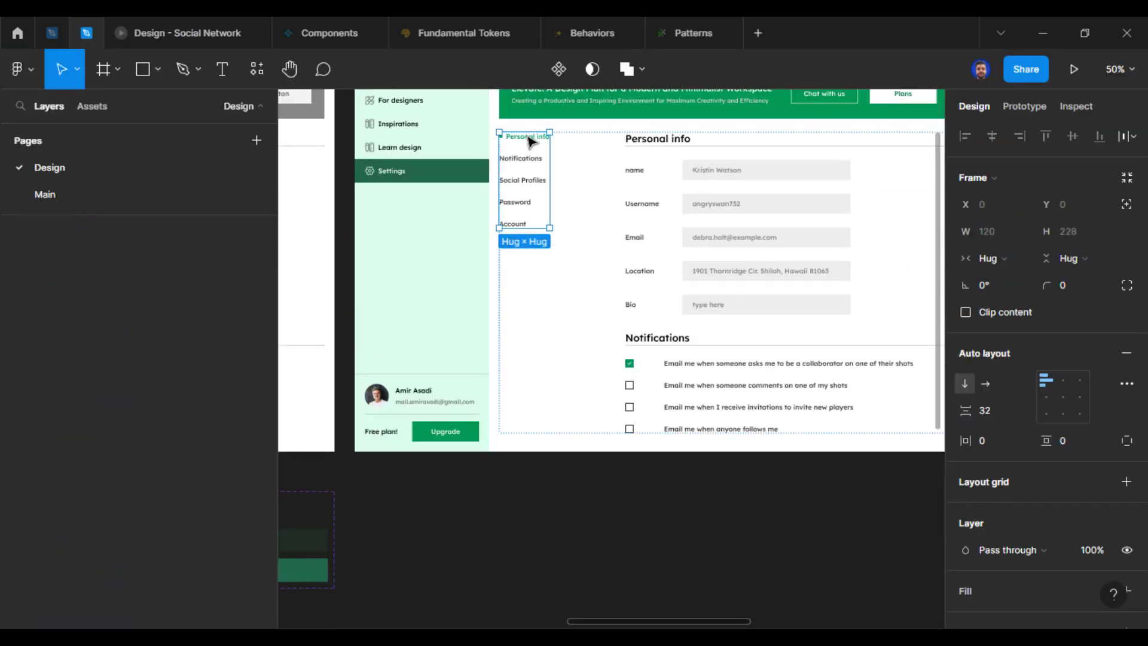
pyautogui.moveTo(529, 140); pyautogui.dragTo(532, 499)
pyautogui.scroll(2, 605, 526)
pyautogui.moveTo(604, 526); pyautogui.dragTo(660, 304)
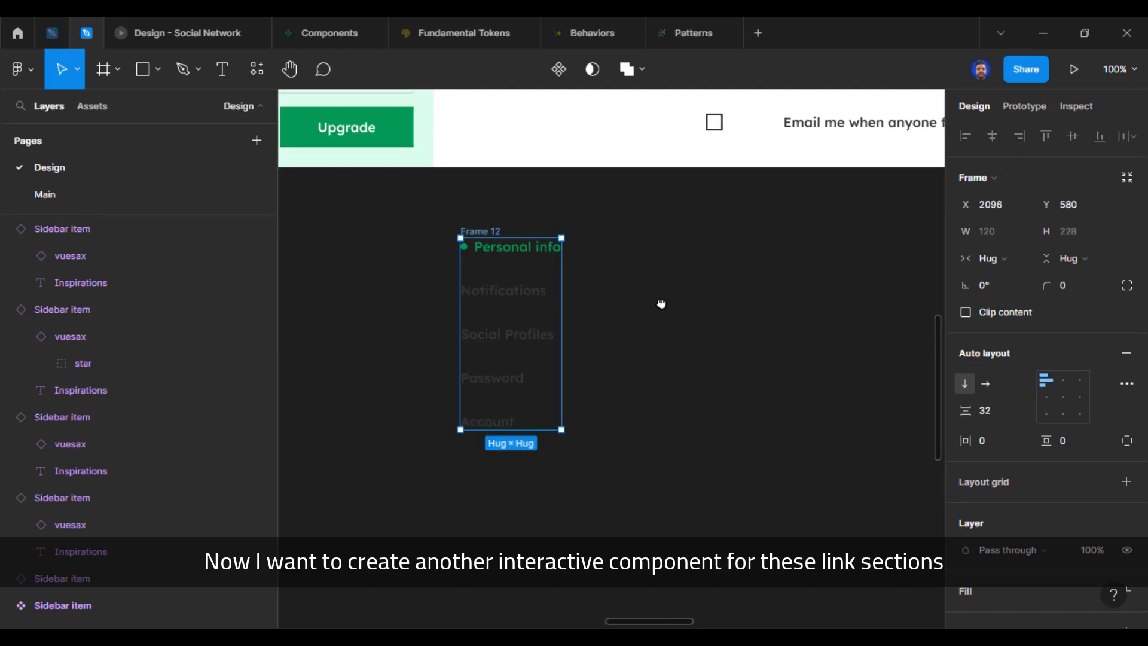
# Copy the Personal info link out beside the copied list and put a second copy directly above it
pyautogui.click(661, 304)
pyautogui.click(526, 252)
pyautogui.moveTo(526, 251); pyautogui.dragTo(696, 279)
pyautogui.moveTo(769, 376); pyautogui.dragTo(702, 390)
pyautogui.scroll(2, 568, 354)
pyautogui.moveTo(568, 354); pyautogui.dragTo(648, 390)
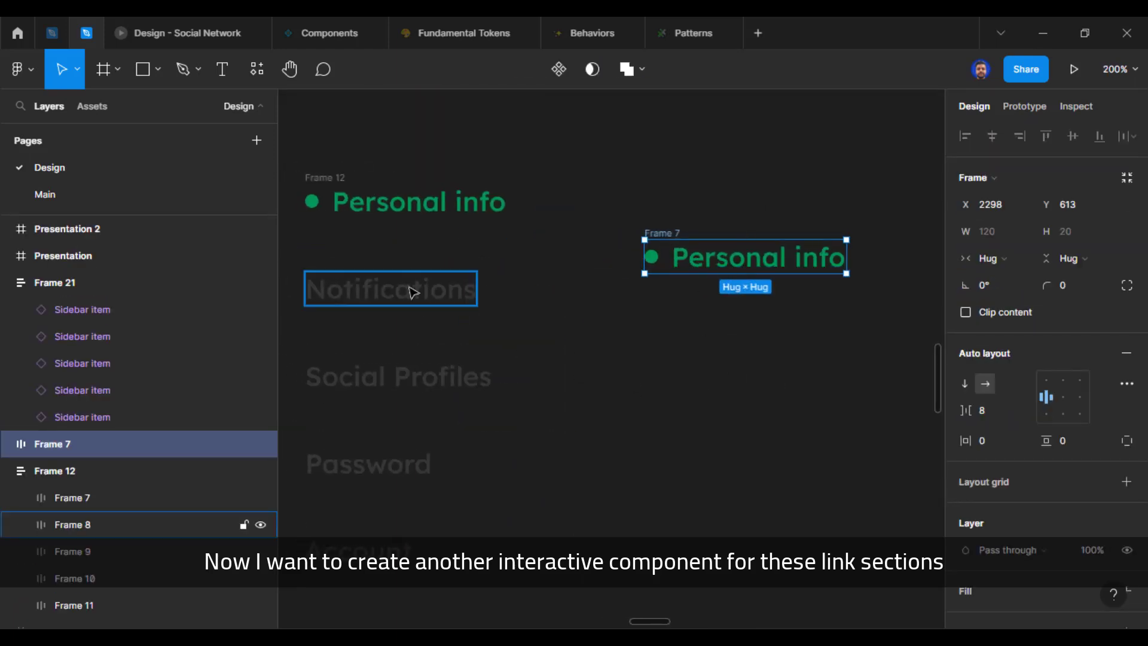
pyautogui.moveTo(672, 255); pyautogui.dragTo(672, 199)
pyautogui.moveTo(813, 385); pyautogui.dragTo(710, 407)
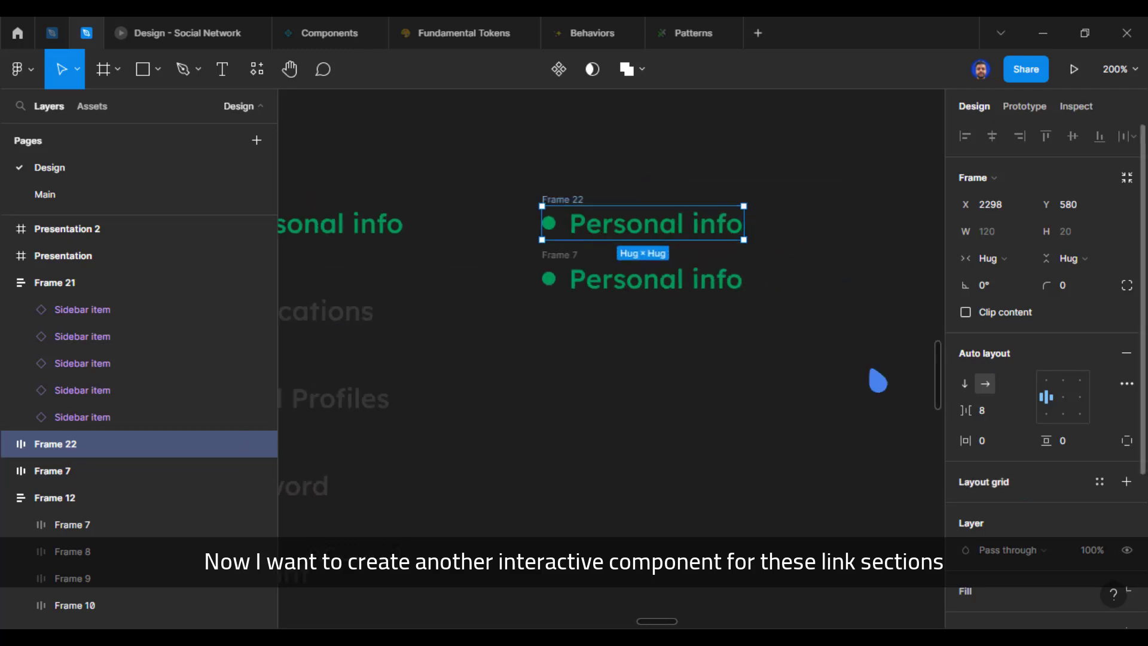
# Hide the dot in the upper Personal info copy and recolor its text with the Notifications link's gray, 373737
pyautogui.doubleClick(549, 227)
pyautogui.click(349, 309)
pyautogui.scroll(-5, 1024, 506)
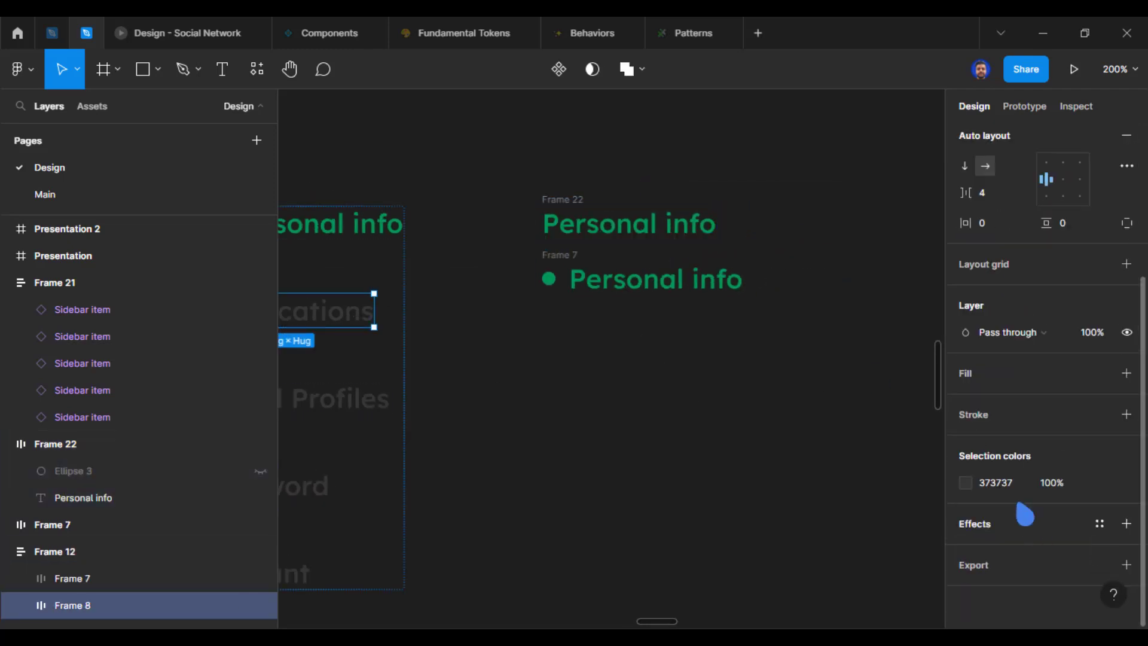
pyautogui.click(997, 483)
pyautogui.hotkey('ctrl', 'c')
pyautogui.click(643, 232)
pyautogui.click(998, 485)
pyautogui.hotkey('ctrl', 'v')
# Combine the gray and green Personal info copies into one component set
pyautogui.moveTo(507, 168); pyautogui.dragTo(801, 378)
pyautogui.click(573, 71)
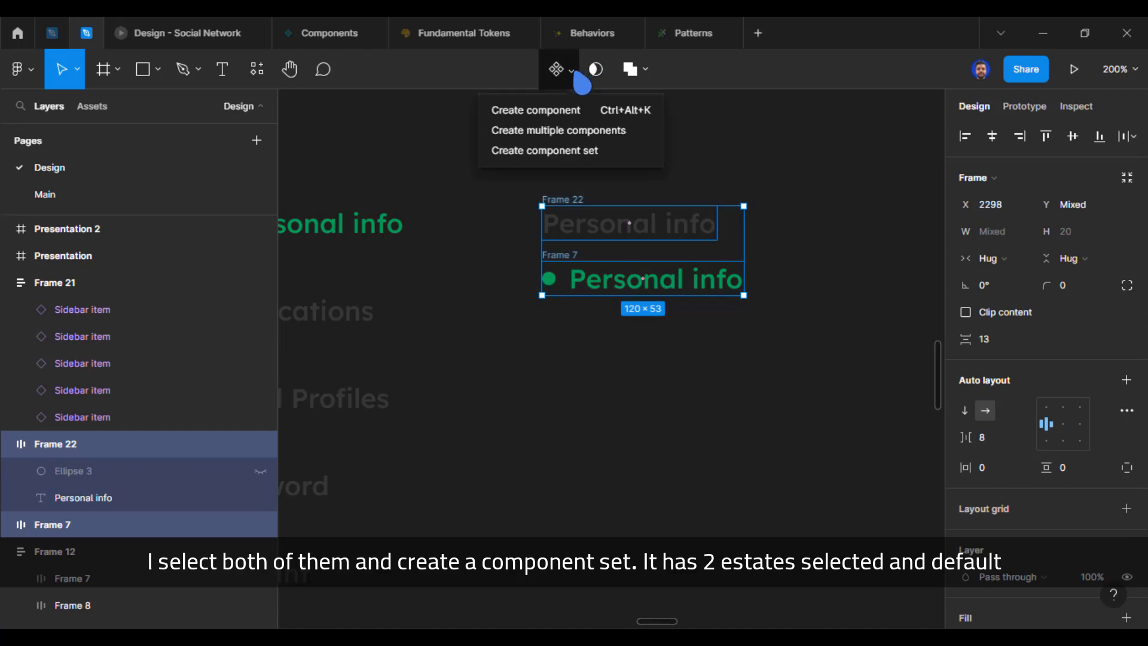
pyautogui.click(554, 150)
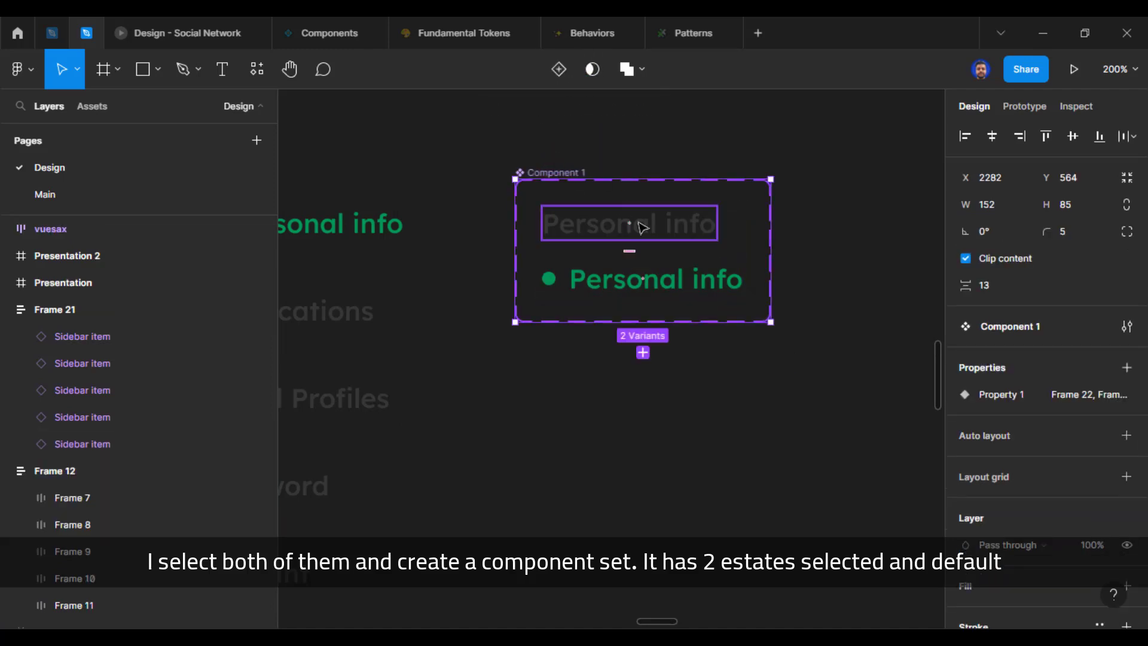
# Connect the gray variant to the green one with an On click, Change to interaction using Smart animate
pyautogui.click(688, 233)
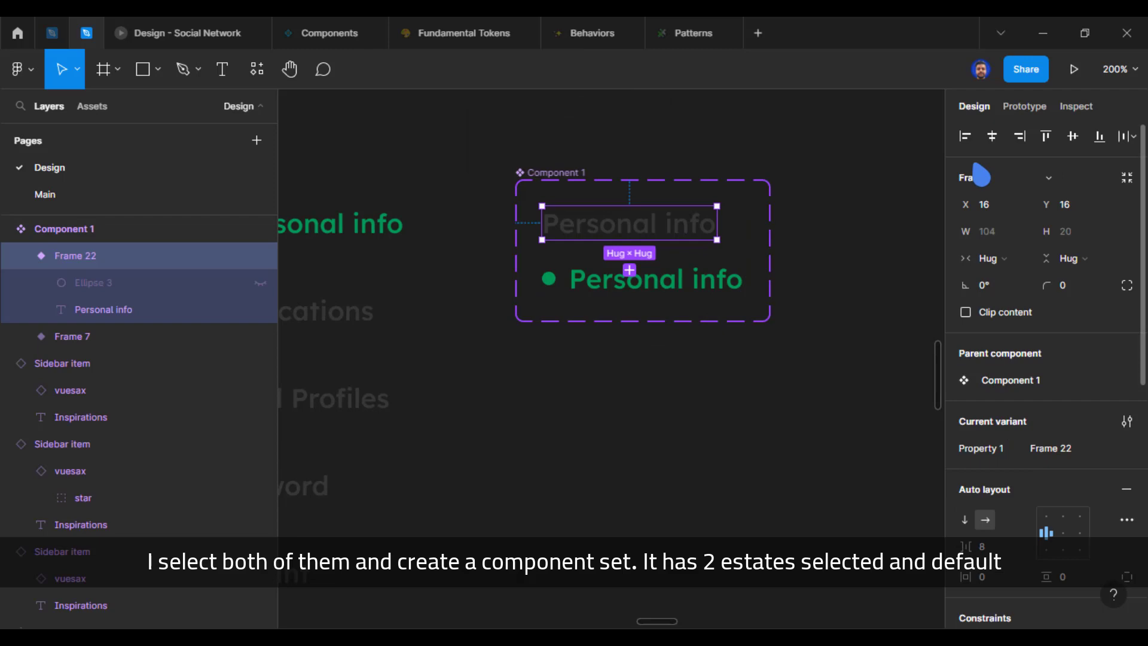
pyautogui.click(1025, 108)
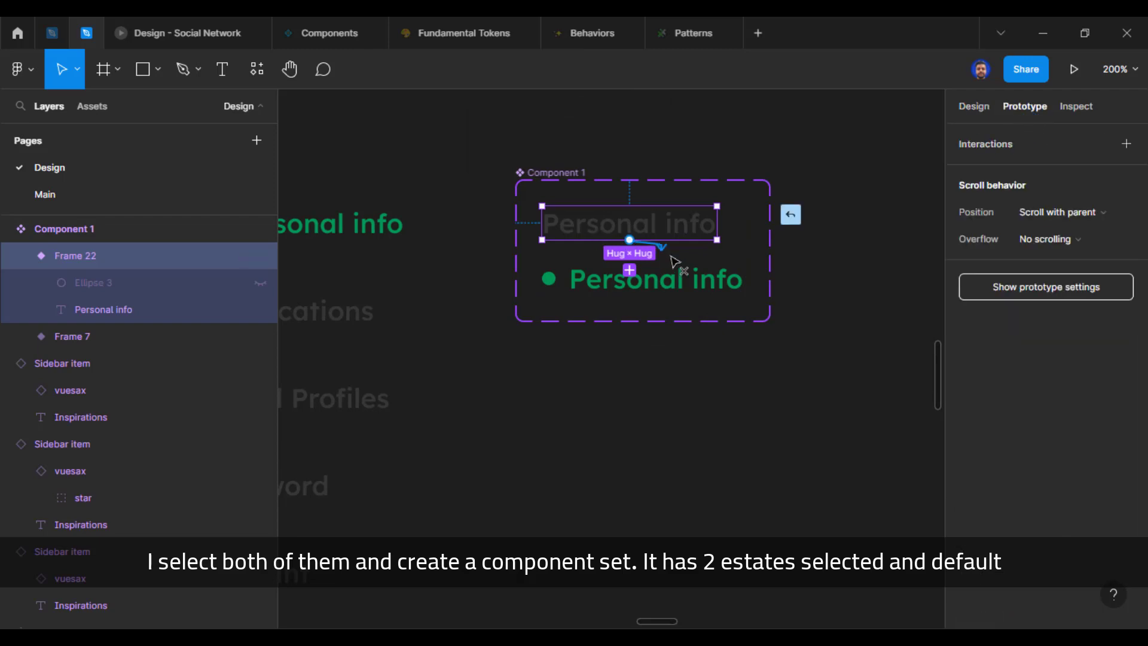
pyautogui.moveTo(675, 261); pyautogui.dragTo(695, 275)
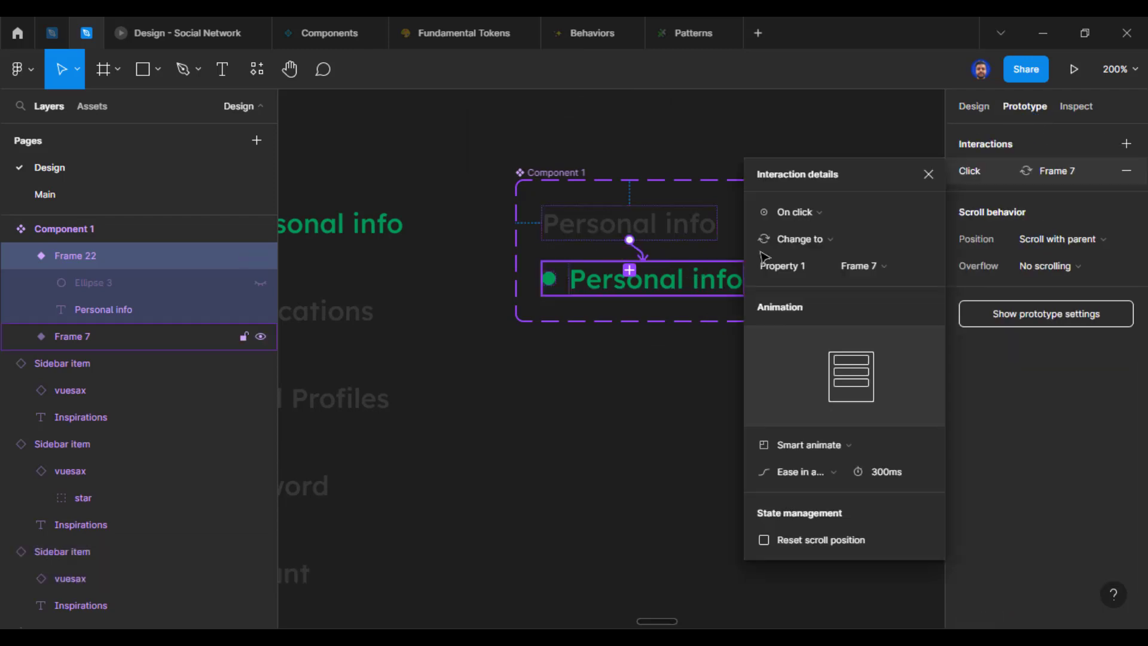
pyautogui.click(925, 178)
pyautogui.click(785, 371)
pyautogui.hotkey('shift', 'e')
# Place an instance of the gray Personal info variant below the component set and duplicate it into a column of five
pyautogui.moveTo(651, 232); pyautogui.dragTo(671, 462)
pyautogui.hscroll(-4, 672, 461)
pyautogui.scroll(-2, 671, 461)
pyautogui.moveTo(751, 384); pyautogui.dragTo(751, 451)
pyautogui.hotkey('ctrl', 'd')
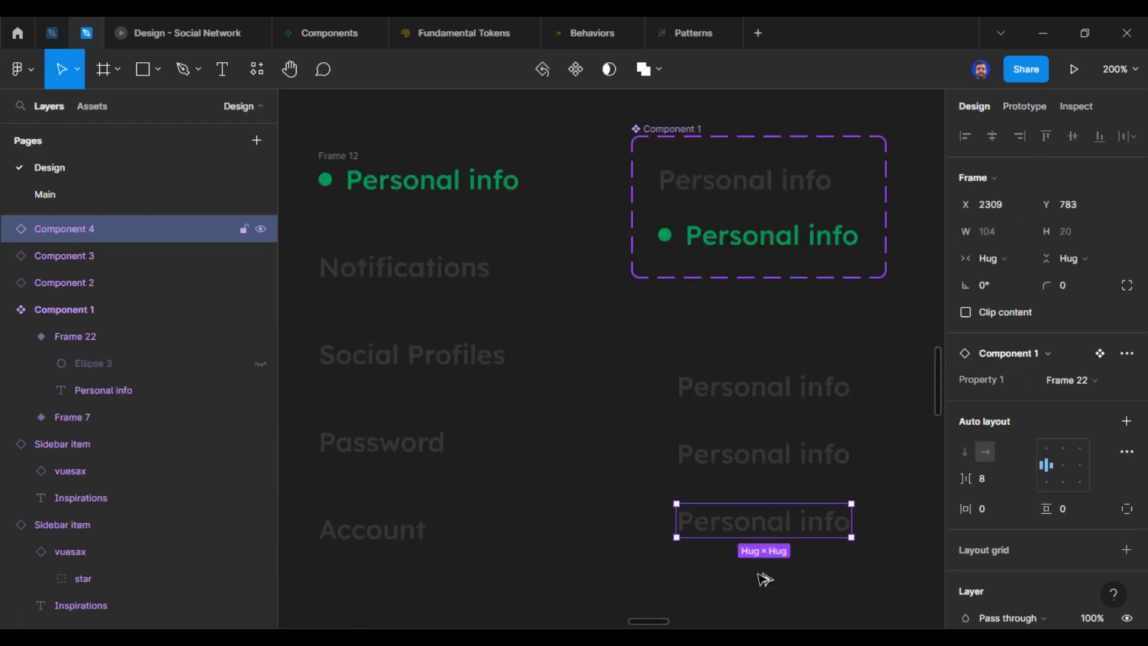
pyautogui.hotkey('ctrl', 'd')
pyautogui.scroll(-5, 764, 578)
pyautogui.hotkey('ctrl', 'd')
pyautogui.scroll(3, 584, 400)
# Replace the text of the second and third instances with Notifications and Social Profiles, copied from the old list
pyautogui.doubleClick(422, 206)
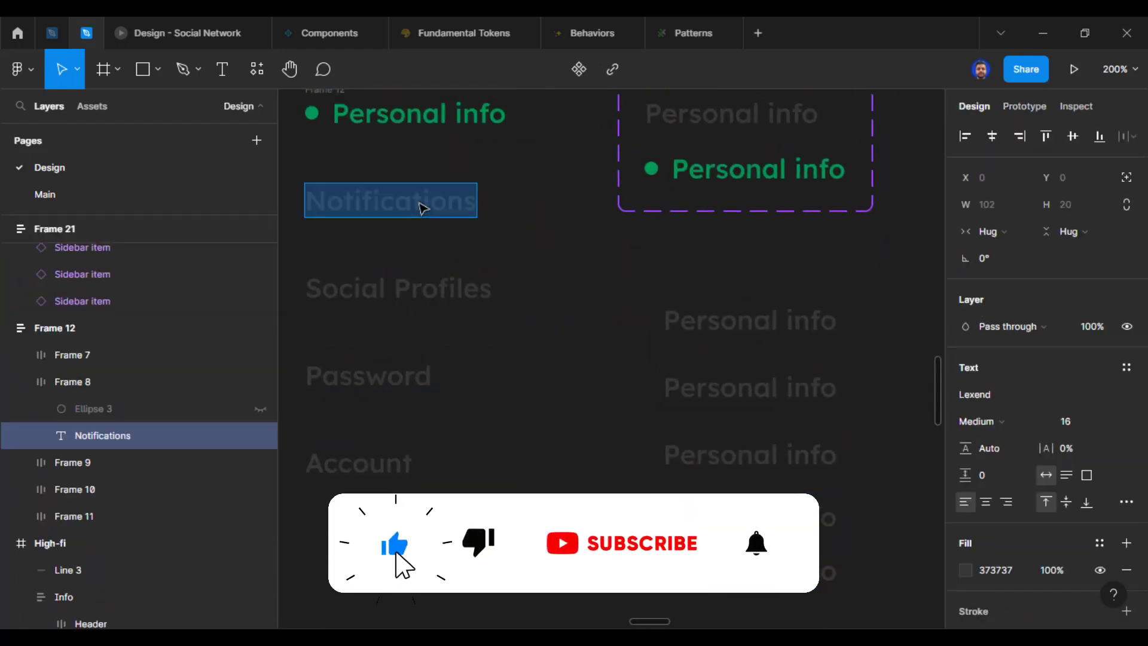
pyautogui.hotkey('ctrl', 'c')
pyautogui.doubleClick(765, 388)
pyautogui.hotkey('ctrl', 'v')
pyautogui.doubleClick(392, 288)
pyautogui.hotkey('ctrl', 'c')
pyautogui.doubleClick(753, 456)
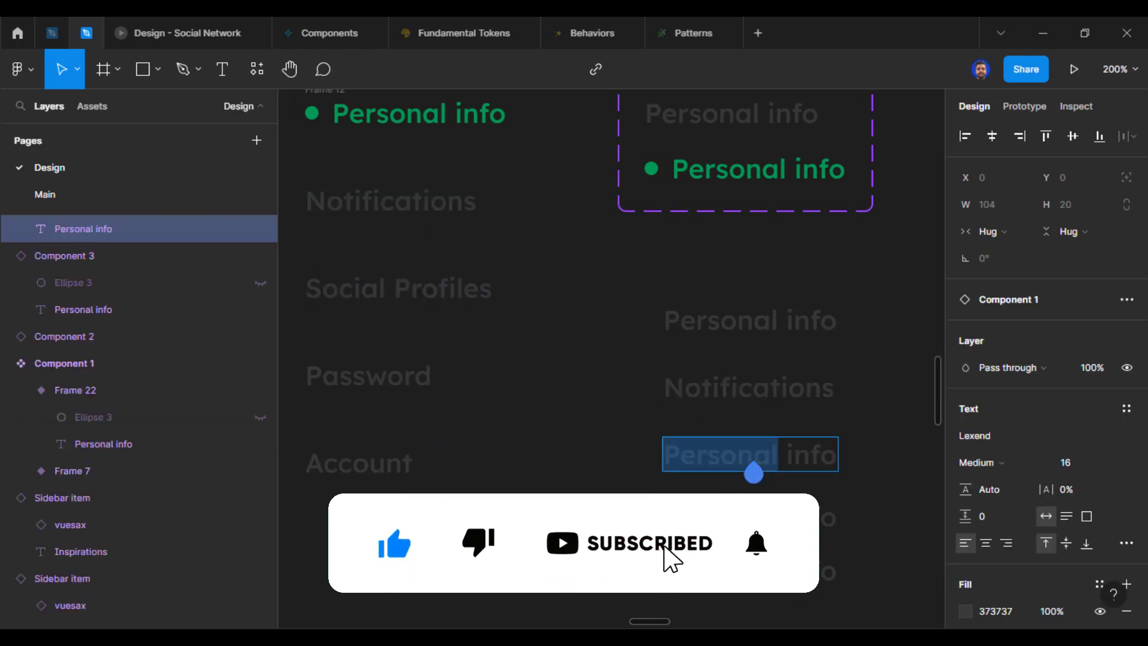
pyautogui.hotkey('ctrl', 'v')
# Replace the text of the fourth and fifth instances with Password and Account, copied from the old list
pyautogui.doubleClick(354, 378)
pyautogui.hotkey('ctrl', 'c')
pyautogui.doubleClick(753, 518)
pyautogui.hotkey('ctrl', 'v')
pyautogui.doubleClick(353, 472)
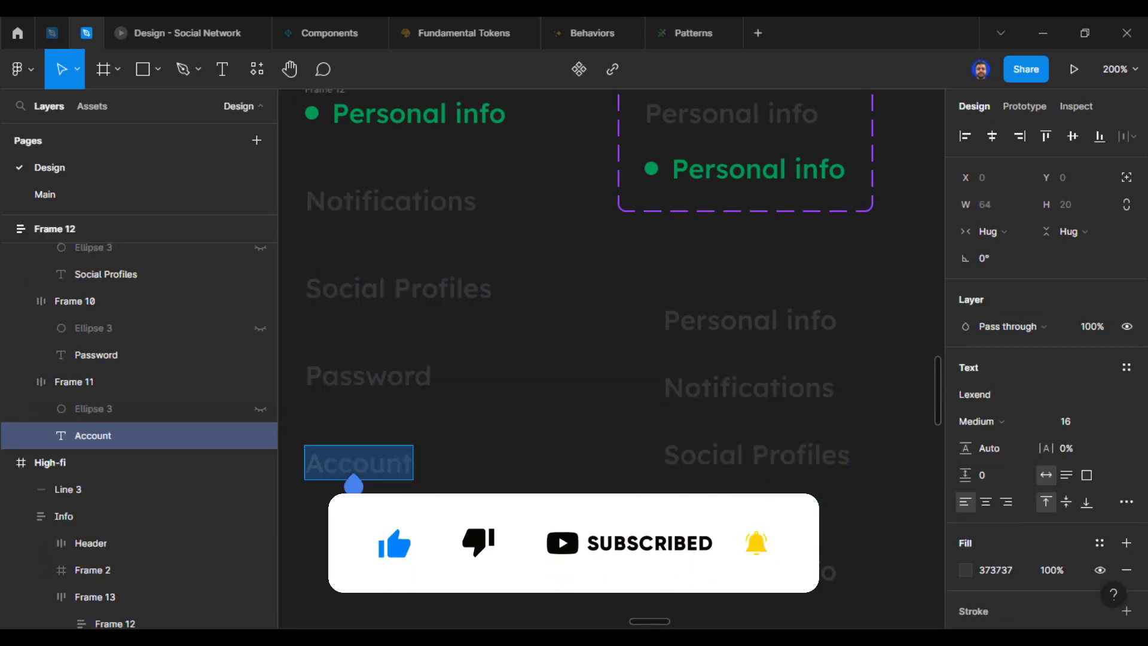
pyautogui.press('Escape')
pyautogui.press('Escape')
pyautogui.hscroll(2, 561, 511)
pyautogui.hotkey('shift', '0')
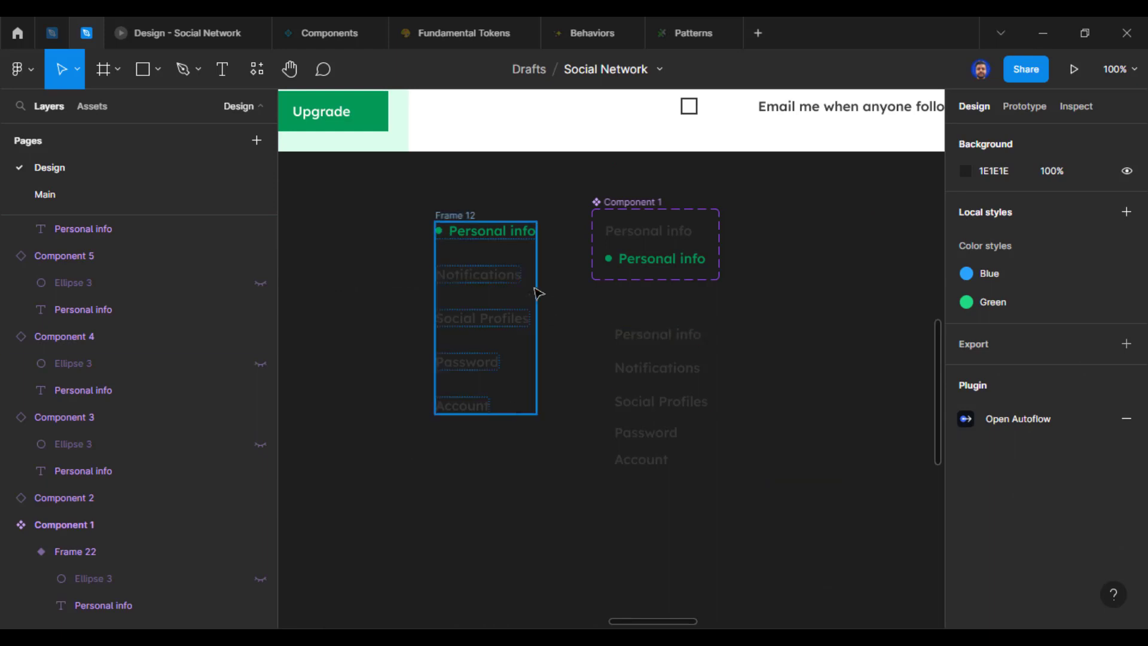
# Put the five link instances into the copied list frame in place of its old links and delete the leftovers
pyautogui.moveTo(592, 313); pyautogui.dragTo(727, 509)
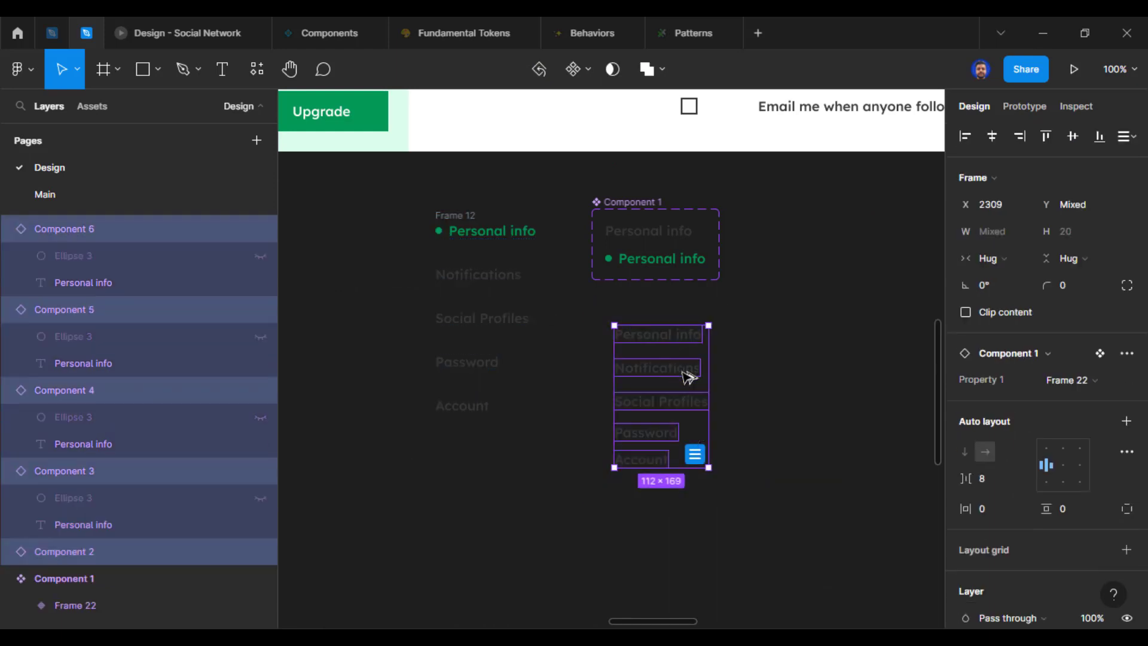
pyautogui.moveTo(683, 372); pyautogui.dragTo(496, 230)
pyautogui.scroll(-1, 487, 451)
pyautogui.moveTo(368, 378); pyautogui.dragTo(635, 587)
pyautogui.press('Delete')
# Switch the list's Personal info instance to the green variant, Frame 7
pyautogui.click(486, 172)
pyautogui.click(1068, 380)
pyautogui.click(1071, 399)
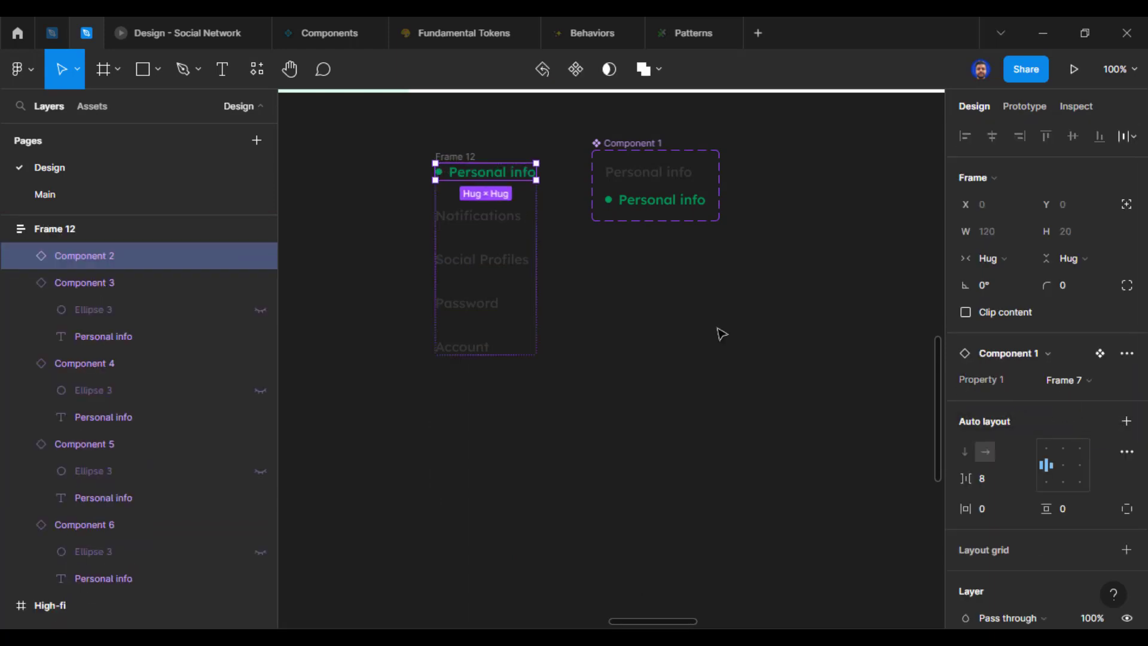
# Rename the link component set's variant property to State and its values to Default and Selected
pyautogui.click(658, 219)
pyautogui.click(1005, 380)
pyautogui.write('S')
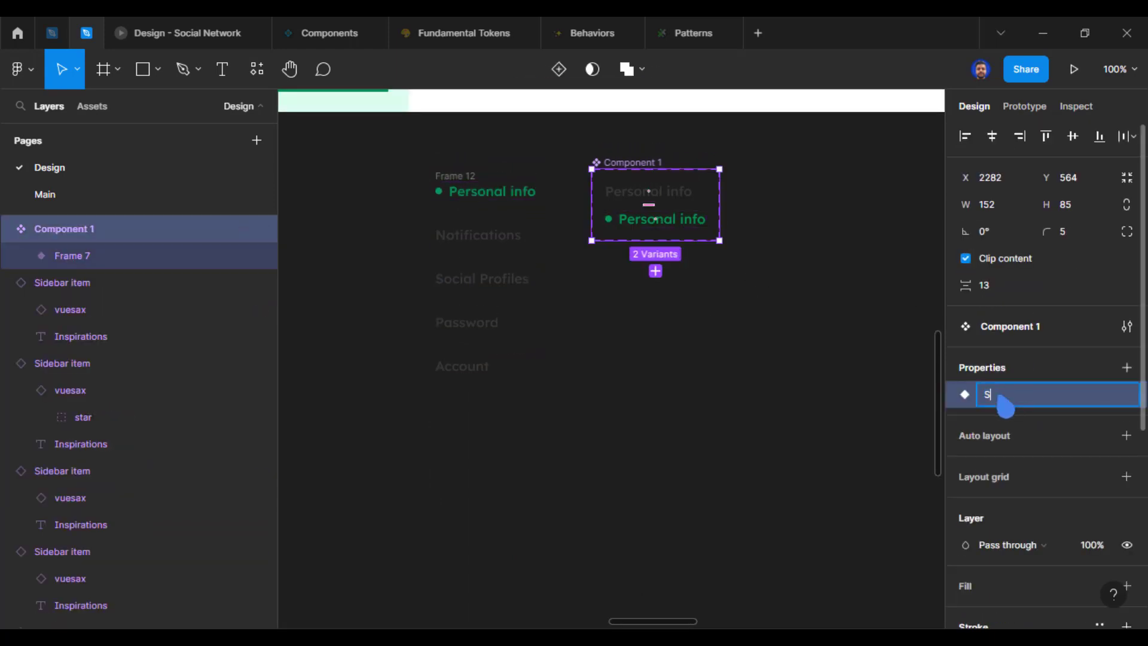
pyautogui.write('tate')
pyautogui.press('Return')
pyautogui.click(1101, 394)
pyautogui.doubleClick(751, 503)
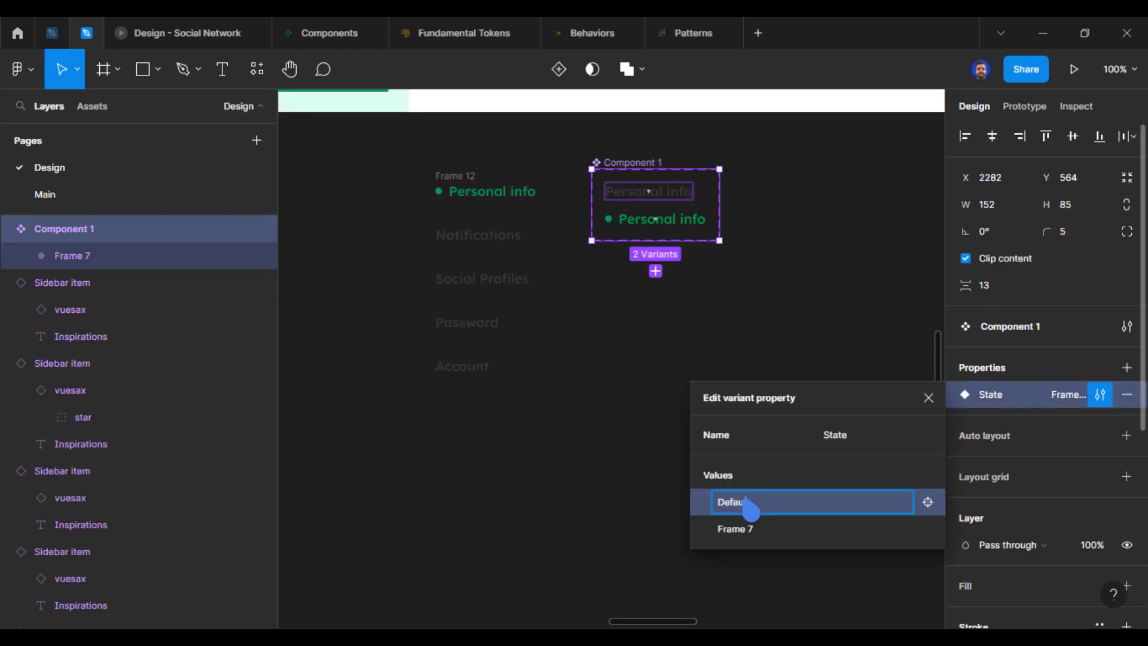
pyautogui.write('Default')
pyautogui.press('Tab')
pyautogui.write('Selected')
pyautogui.press('Return')
# Replace the settings submenu in the High-fi frame with the new list of link instances
pyautogui.click(748, 299)
pyautogui.moveTo(746, 296); pyautogui.dragTo(755, 449)
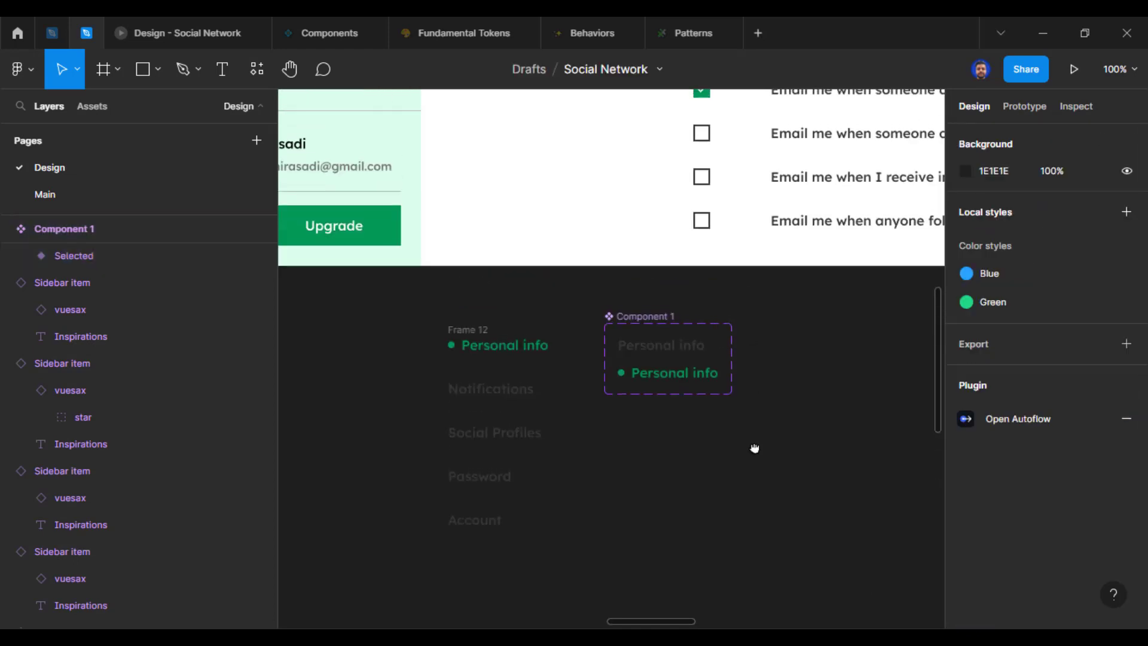
pyautogui.hotkey('ctrl', '-')
pyautogui.click(566, 359)
pyautogui.moveTo(713, 353); pyautogui.dragTo(713, 504)
pyautogui.click(557, 185)
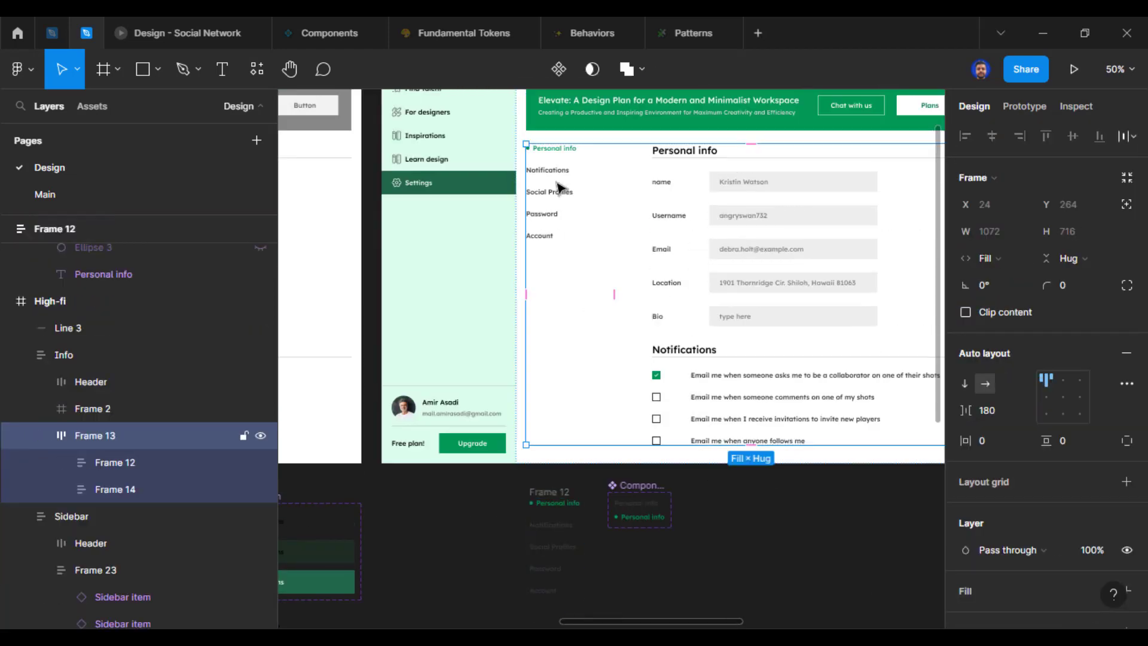
pyautogui.hotkey('ctrl', 'shift', 'r')
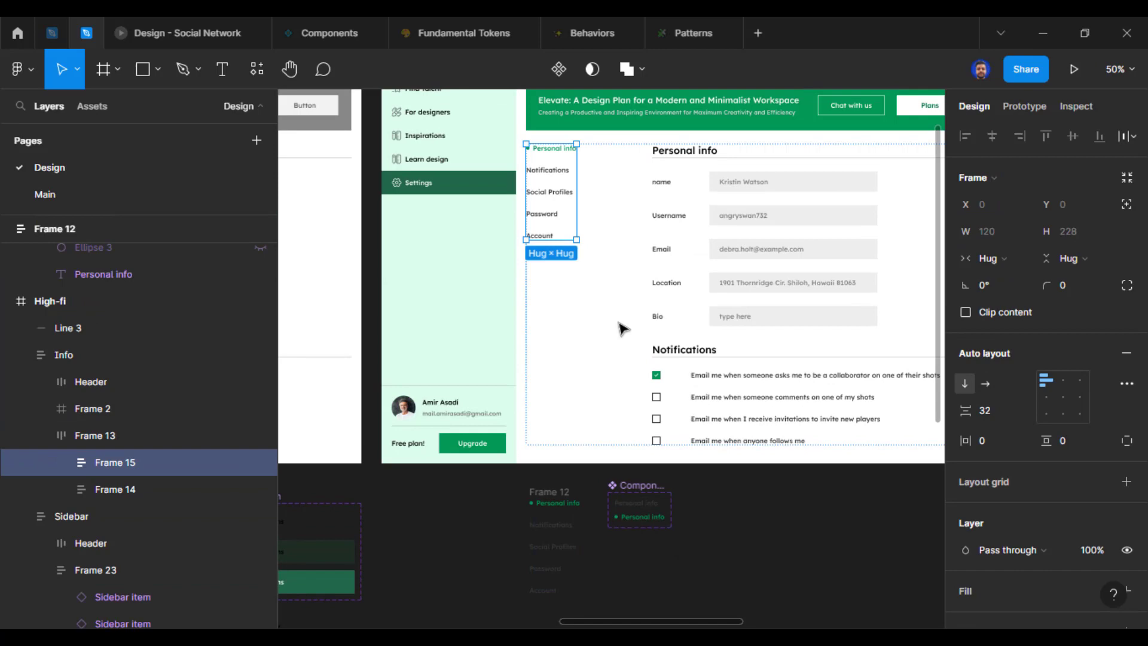
pyautogui.click(61, 463)
pyautogui.click(777, 541)
# Test the Notifications and Personal info links of the settings submenu in the running prototype
pyautogui.hotkey('ctrl', 'Tab')
pyautogui.click(332, 310)
pyautogui.click(319, 265)
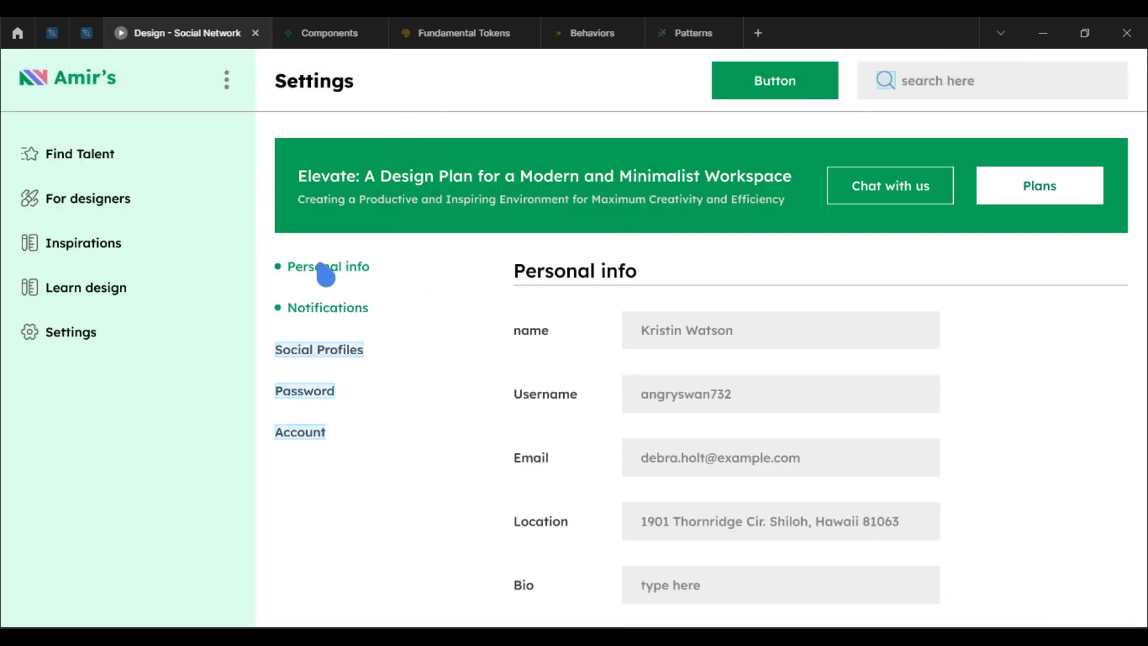
# In the design file, add an On click interaction changing the link's Selected variant to Default, and try it in the prototype
pyautogui.click(86, 34)
pyautogui.moveTo(725, 616); pyautogui.dragTo(725, 367)
pyautogui.scroll(4, 631, 311)
pyautogui.click(1019, 108)
pyautogui.click(664, 385)
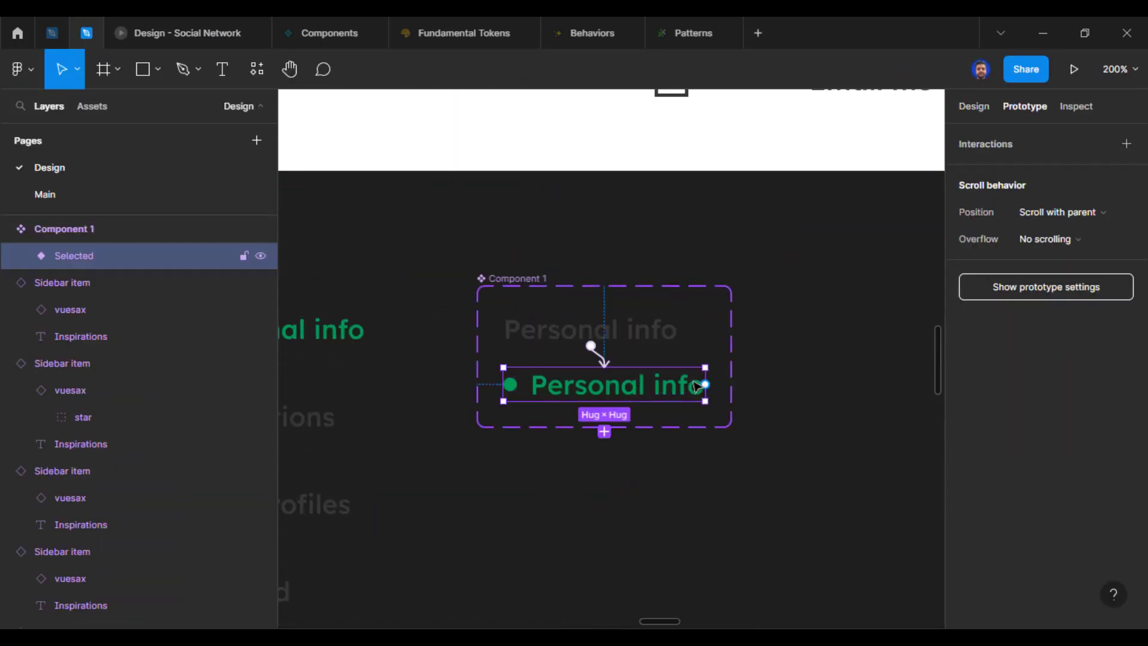
pyautogui.moveTo(653, 328); pyautogui.dragTo(654, 329)
pyautogui.click(932, 178)
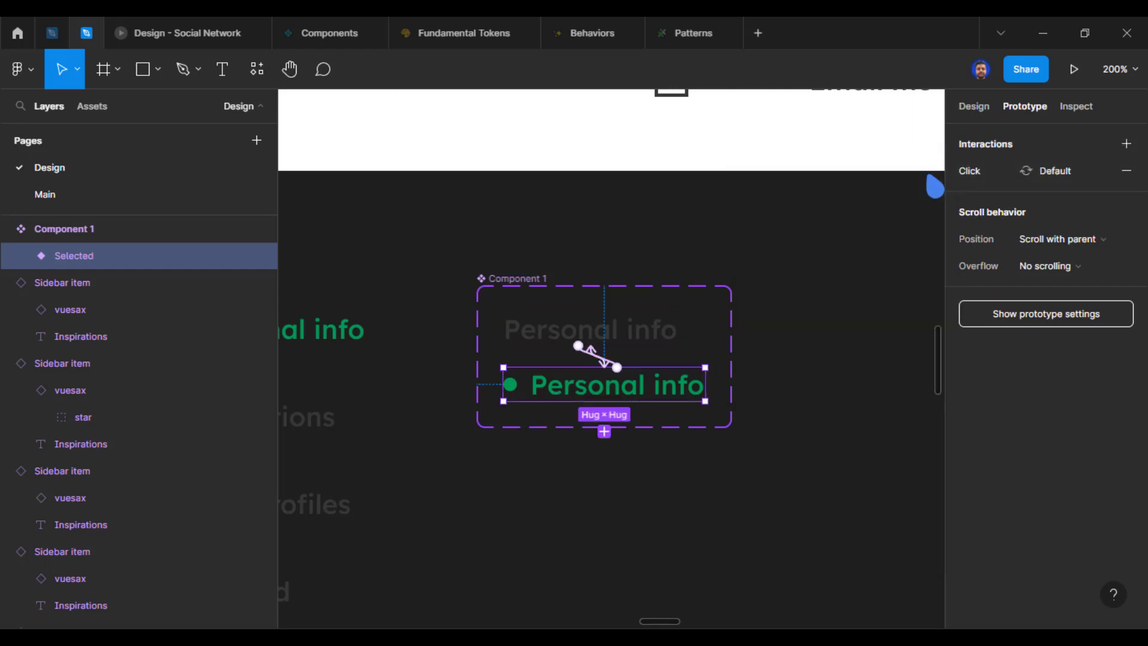
pyautogui.click(200, 28)
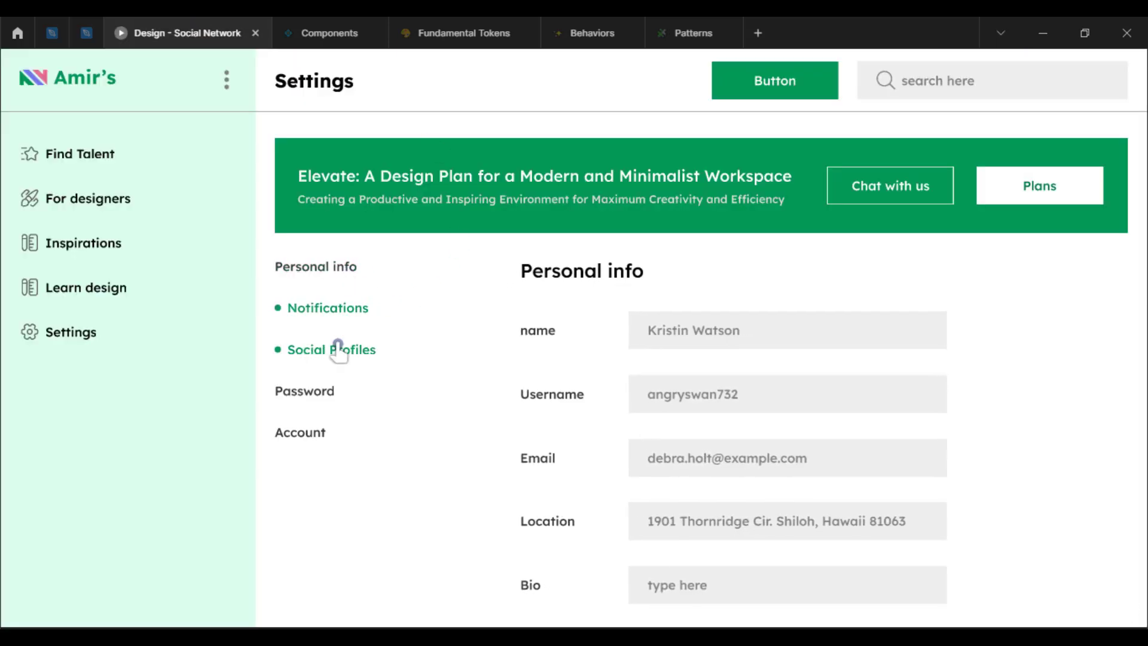
# In the design file, set the High-fi settings submenu frame to a fixed width
pyautogui.click(87, 33)
pyautogui.click(335, 332)
pyautogui.click(412, 263)
pyautogui.moveTo(527, 149); pyautogui.dragTo(528, 320)
pyautogui.scroll(-2, 528, 320)
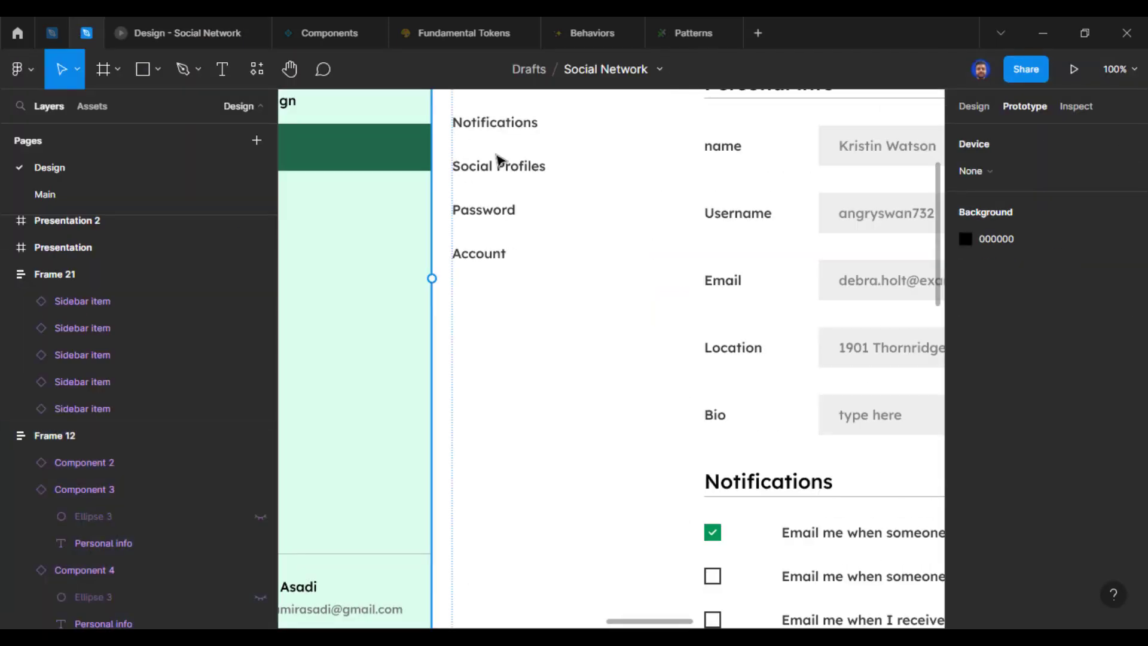
pyautogui.doubleClick(499, 160)
pyautogui.moveTo(518, 171); pyautogui.dragTo(511, 352)
pyautogui.doubleClick(511, 351)
pyautogui.click(984, 109)
pyautogui.click(987, 258)
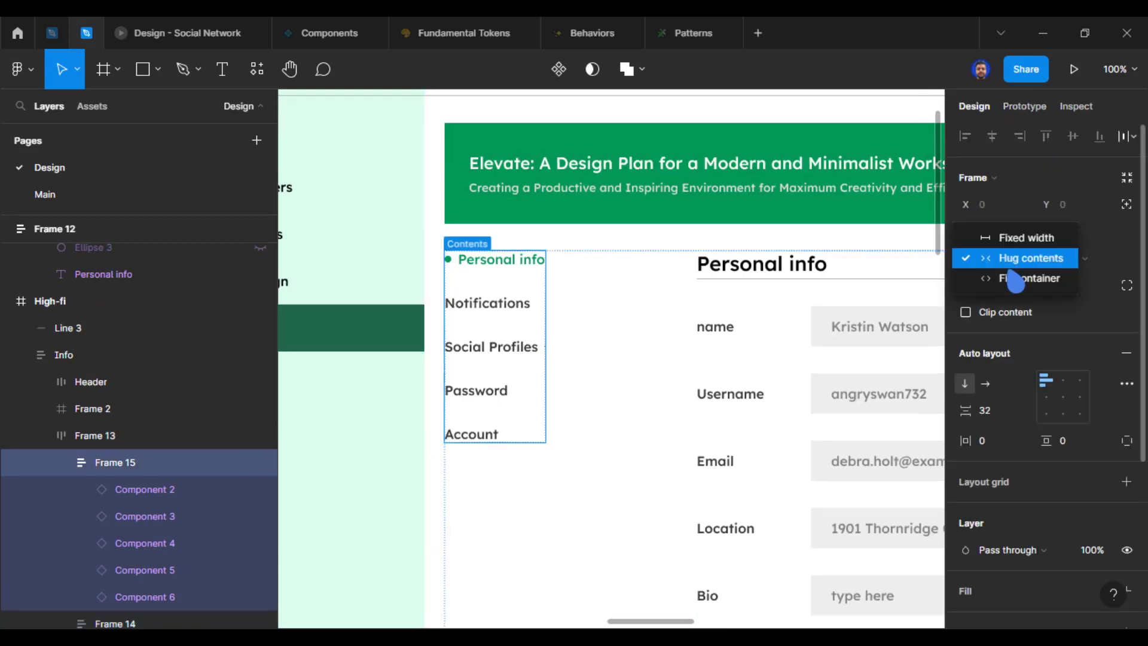
pyautogui.click(987, 236)
# Retest the submenu in the prototype by deselecting Personal info and Notifications
pyautogui.click(129, 35)
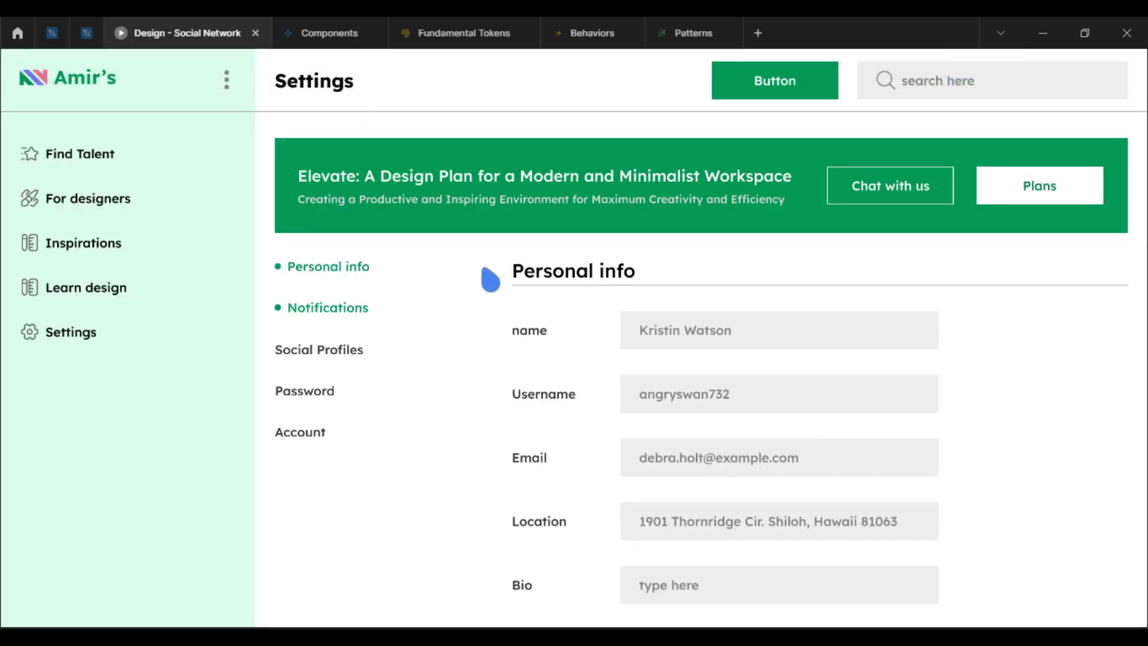
pyautogui.click(281, 271)
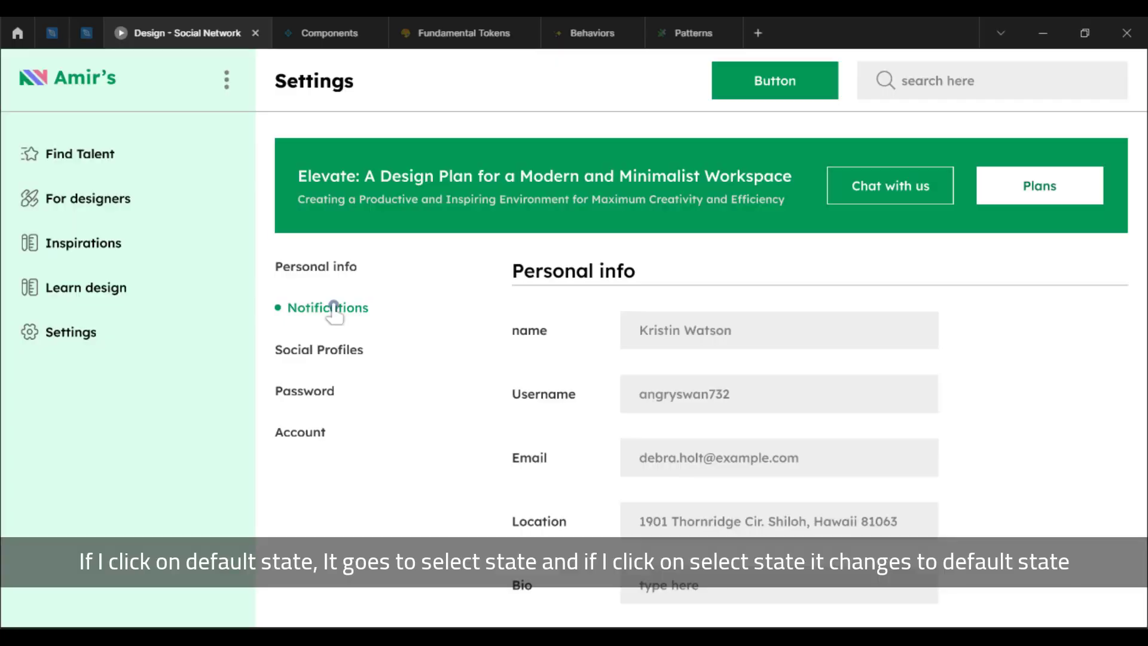
pyautogui.click(330, 308)
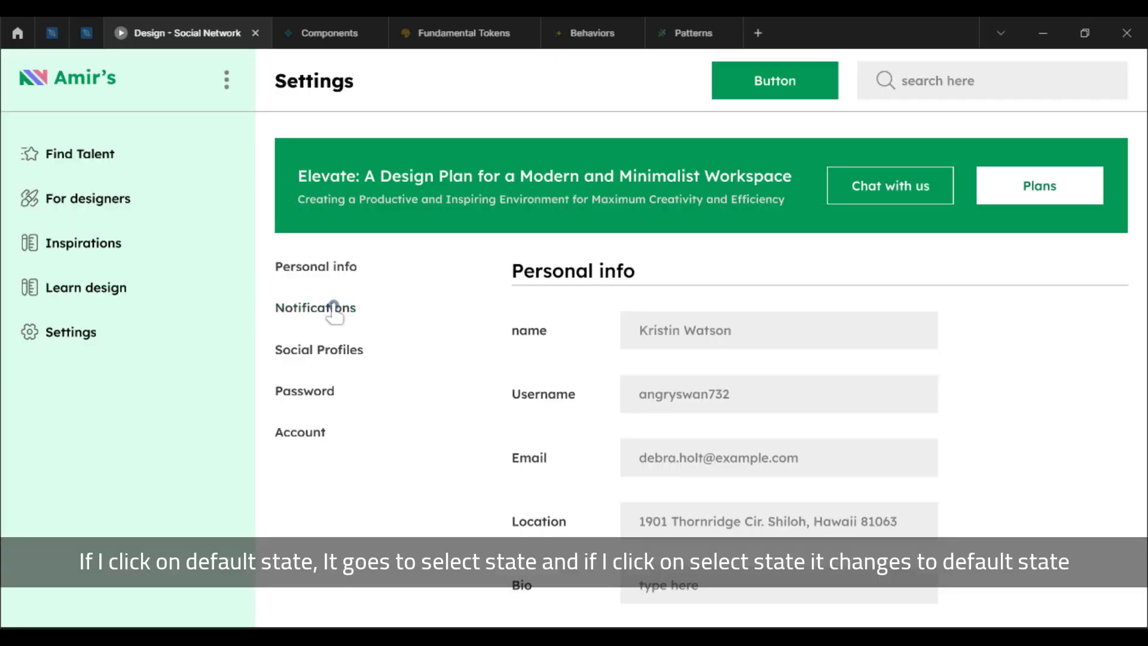